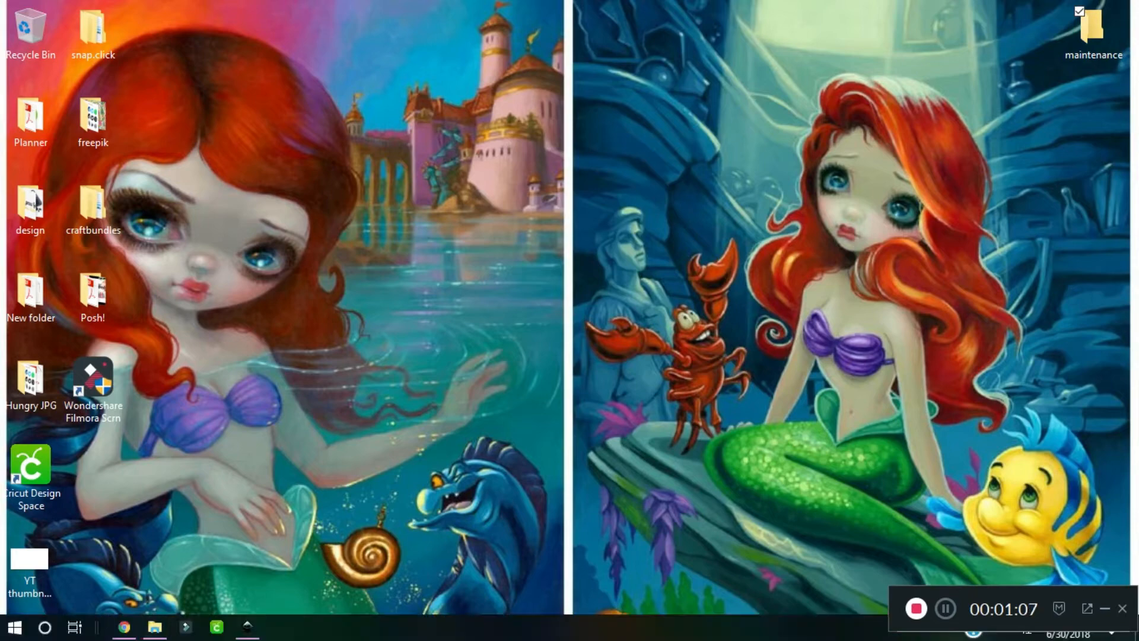
Switch to Chrome and search Google Images for "disney pirates png"
click(125, 627)
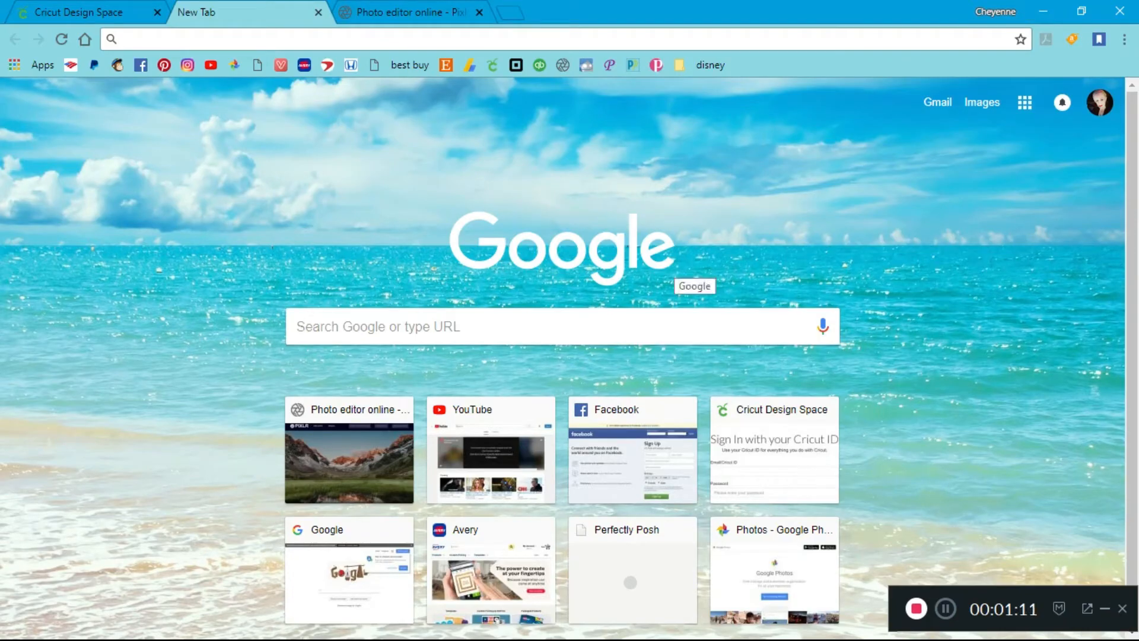
click(298, 326)
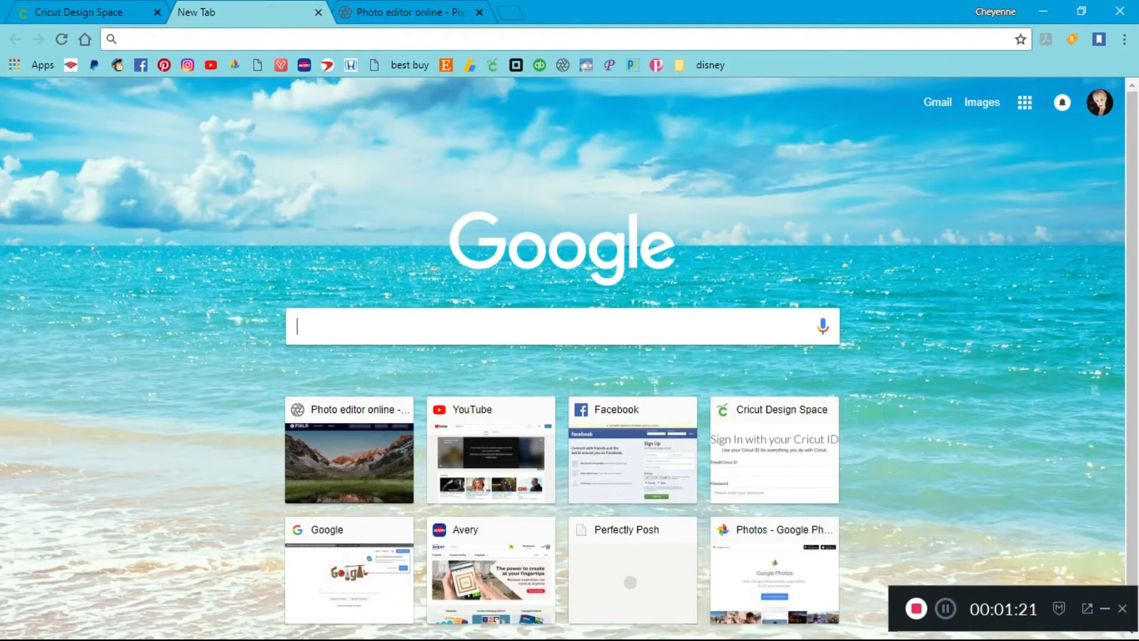
text(disney )
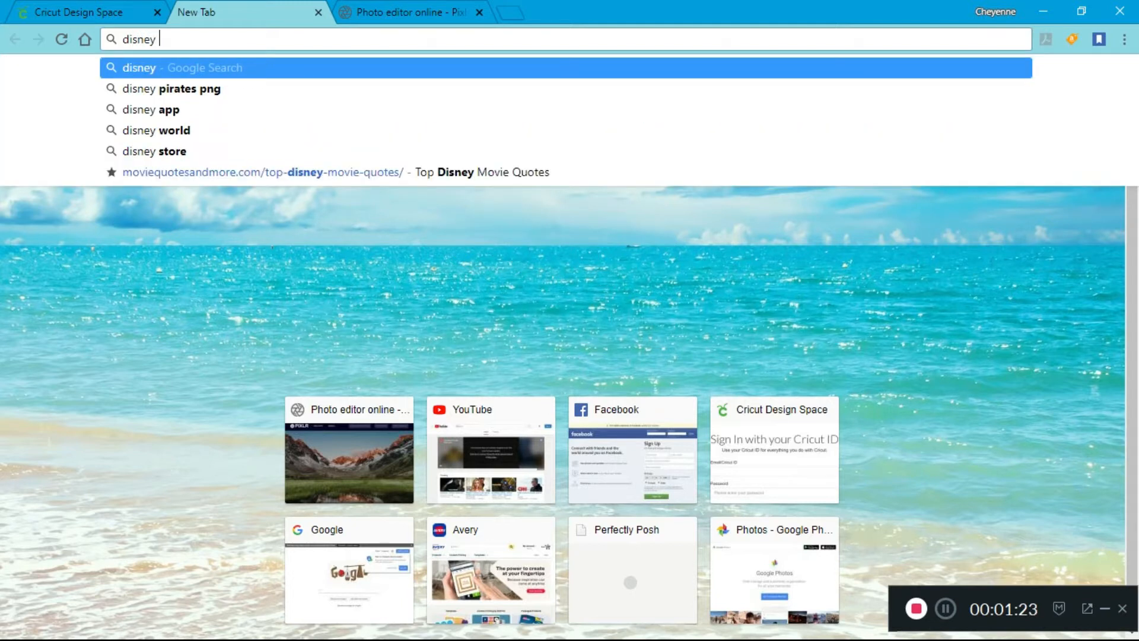
text(pirates)
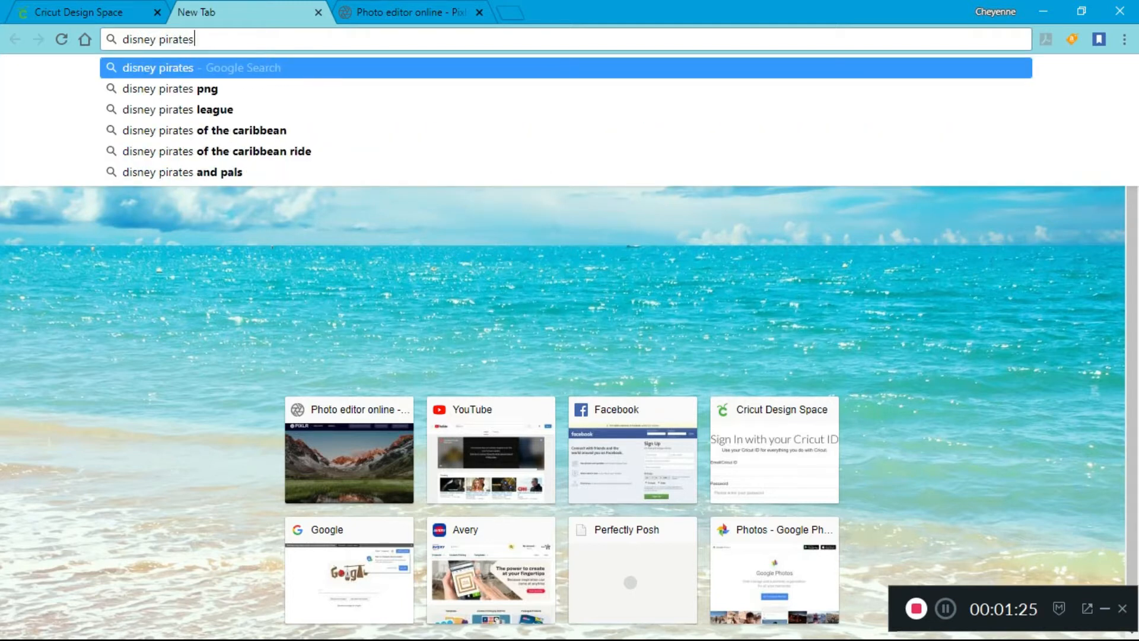
text(png)
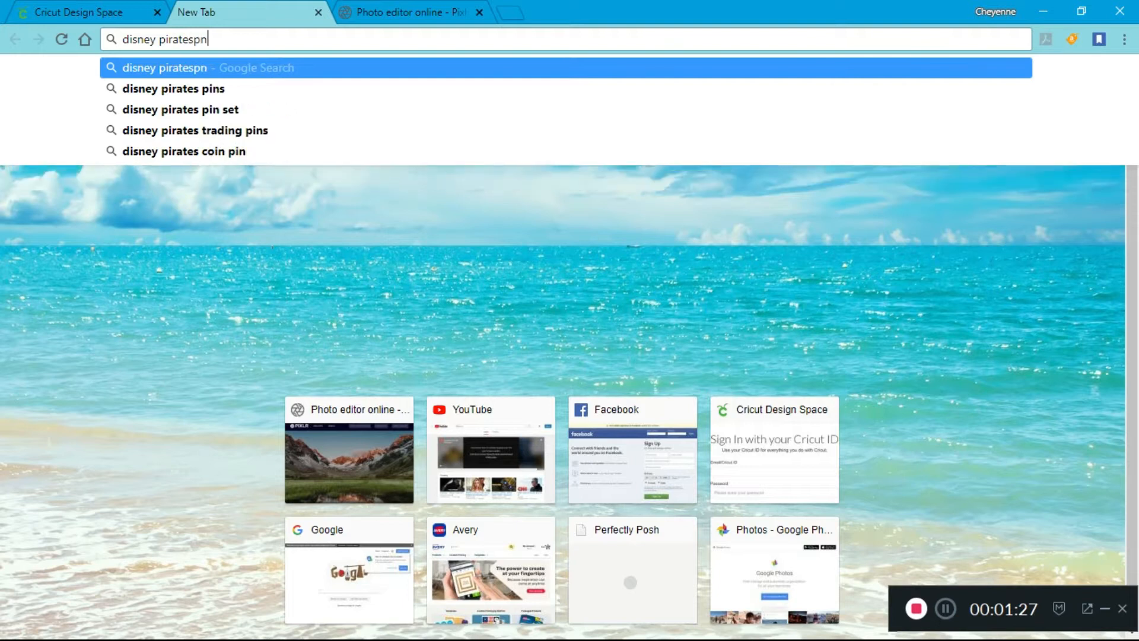
key(Left)
key(Left)
key(Left)
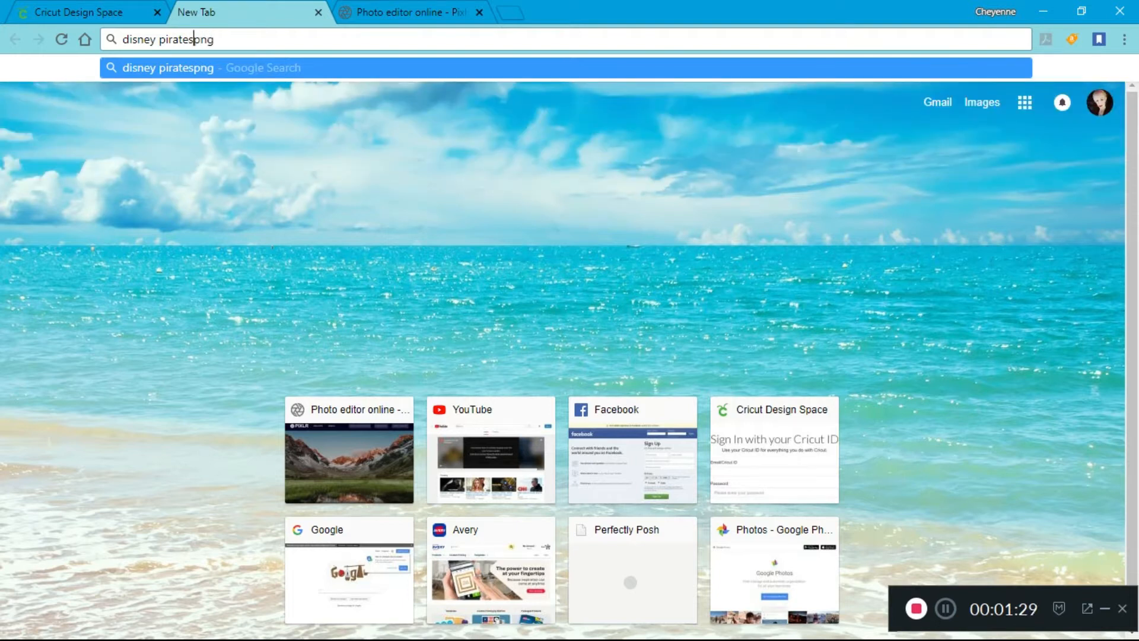
key(Right)
key(Right)
key(Right)
key(Return)
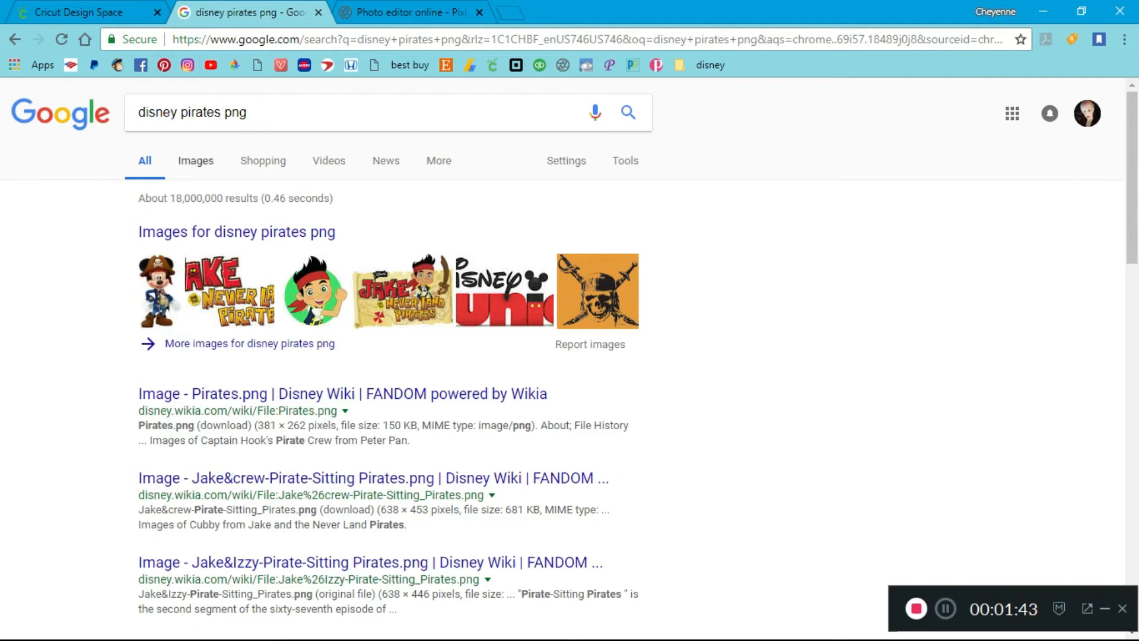
click(196, 160)
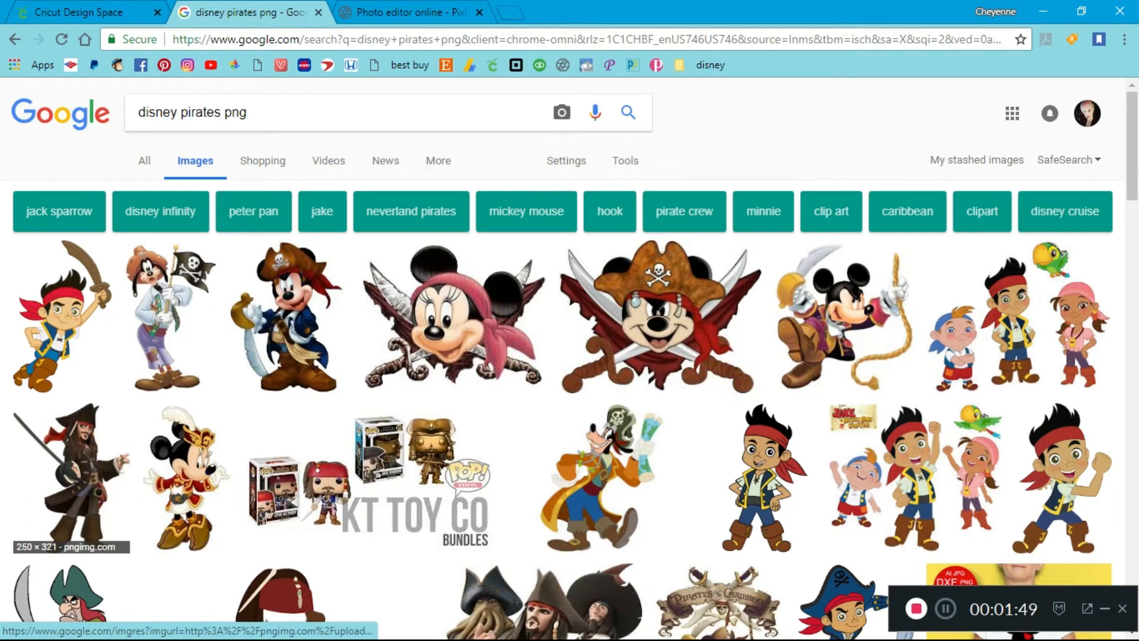
Preview the Jack Sparrow pirate image and the pirate Mickey image with its save options, and close the search results
click(72, 474)
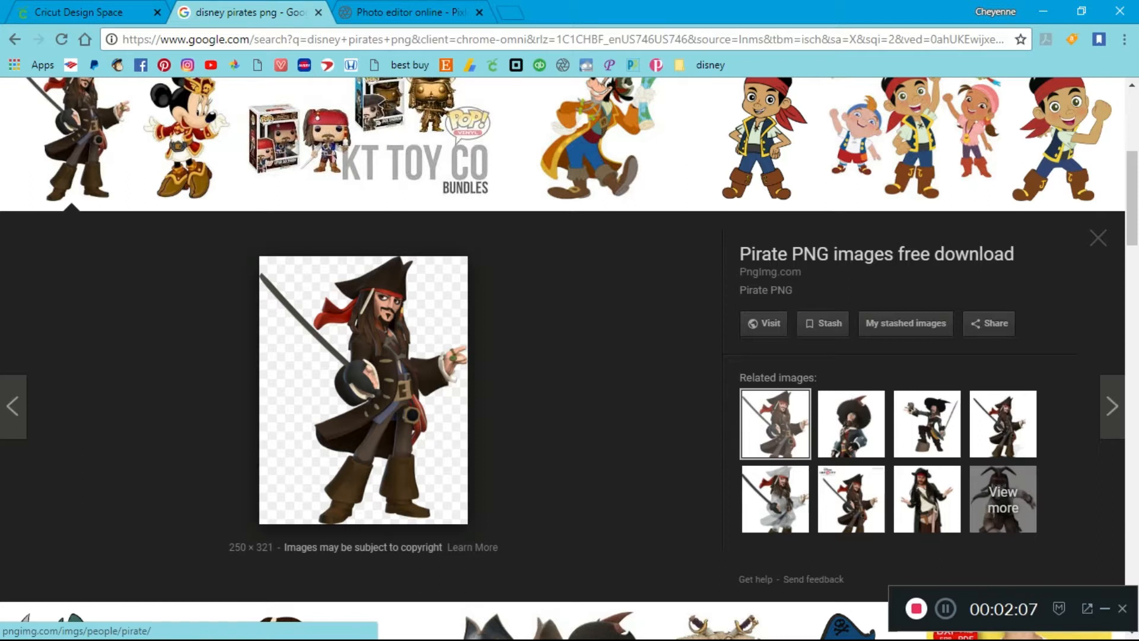
scroll(332, 380, up, 3)
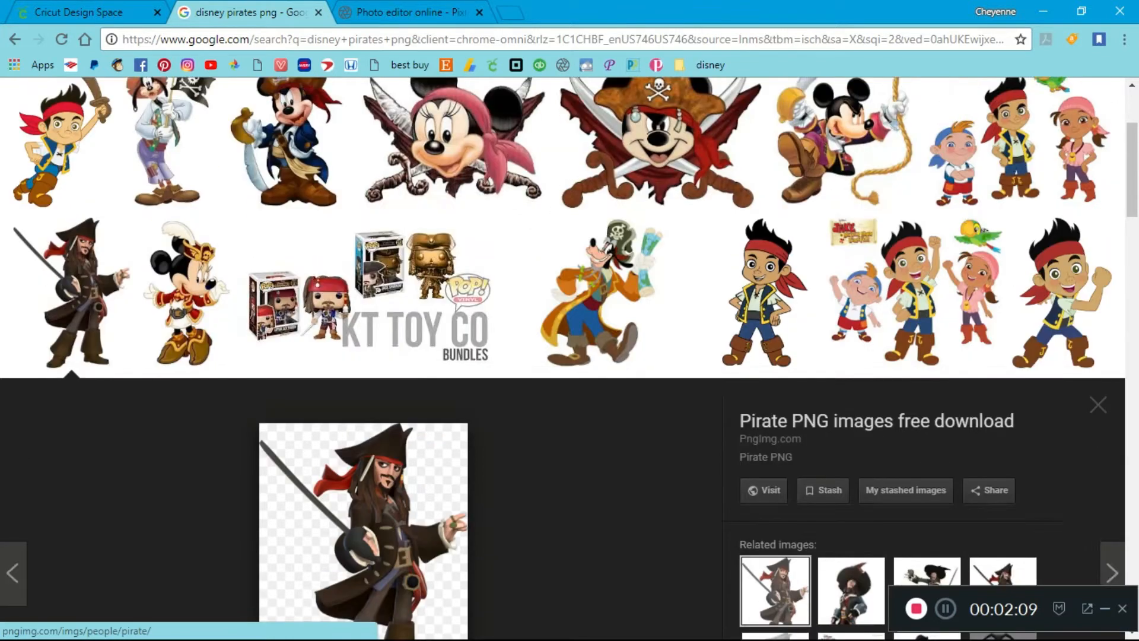
click(290, 222)
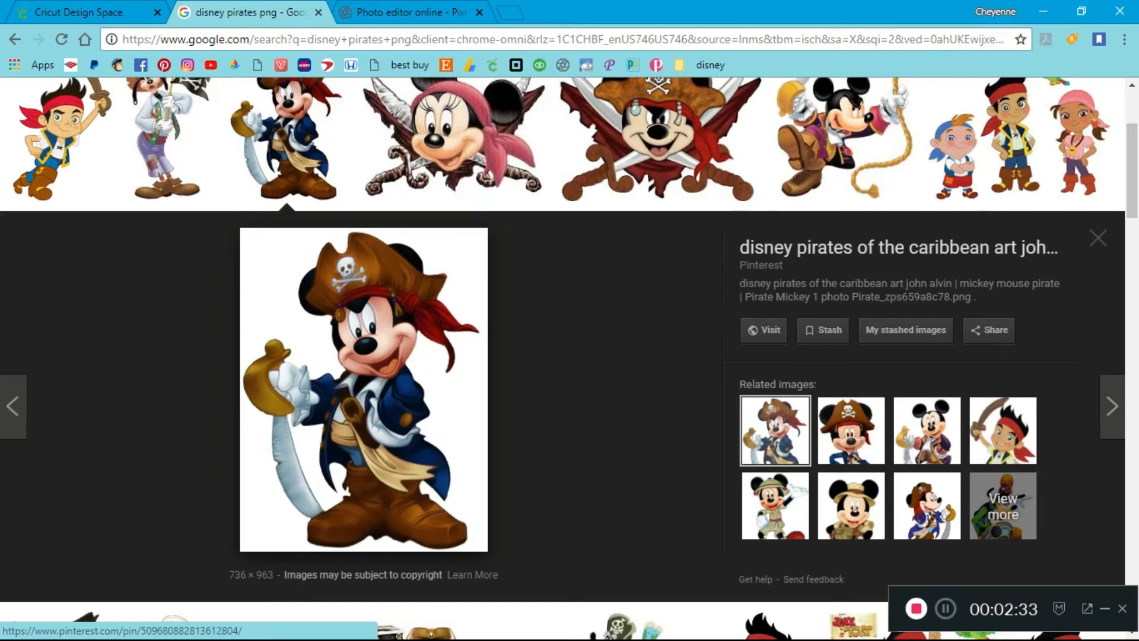
right_click(364, 364)
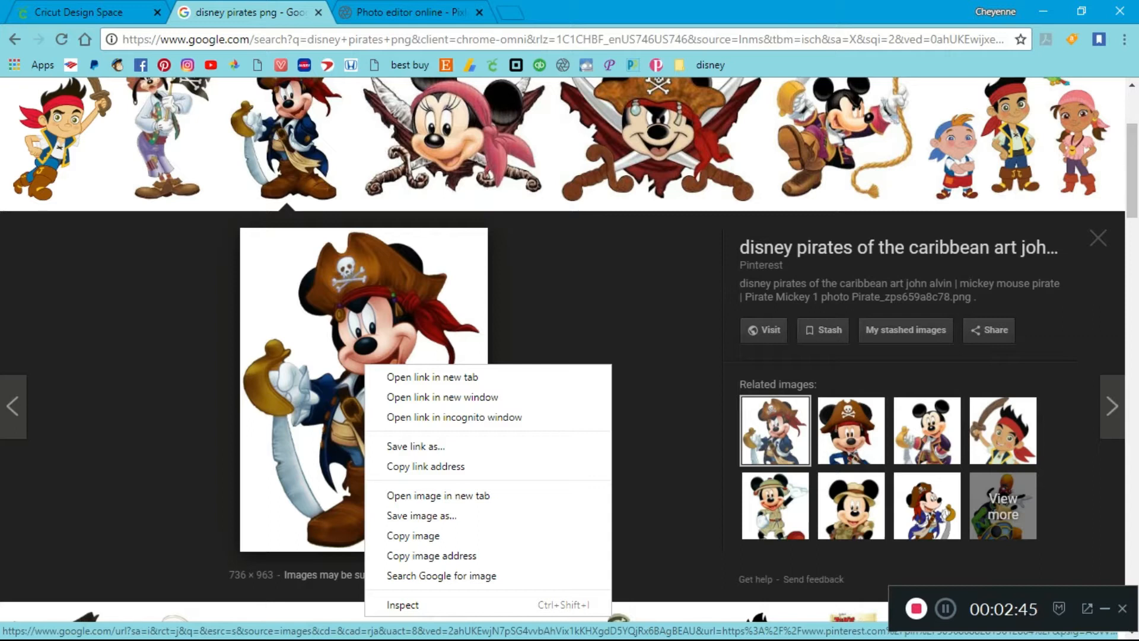
key(Escape)
key(ctrl+w)
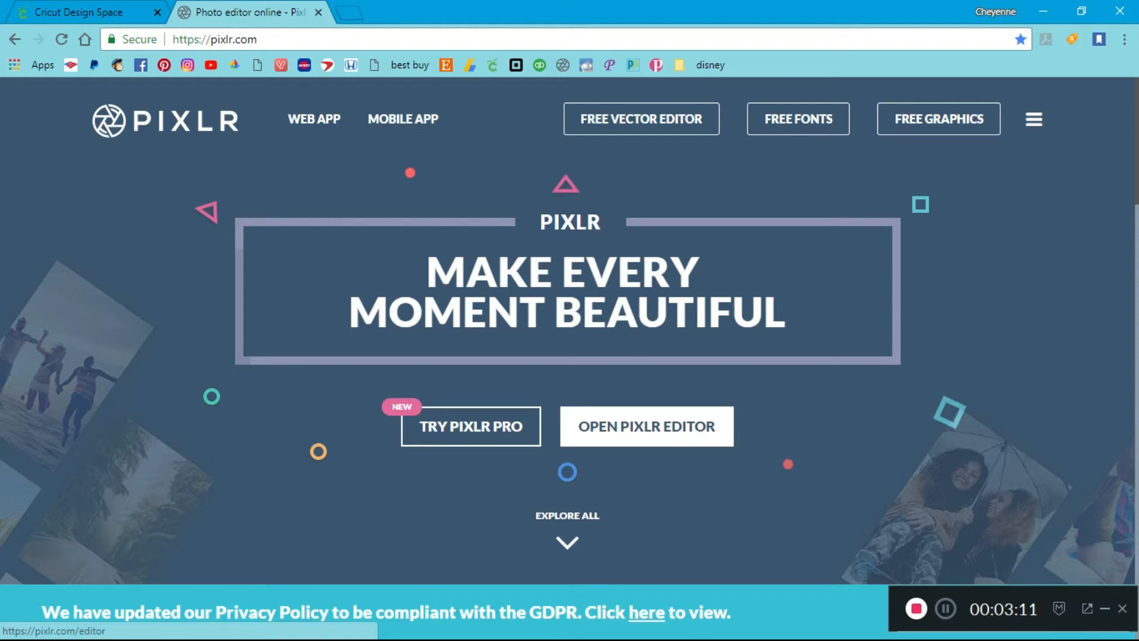
Launch Pixlr Editor and open the disney-mickey-disney-art JPG from the Downloads disney folder on the computer
click(647, 426)
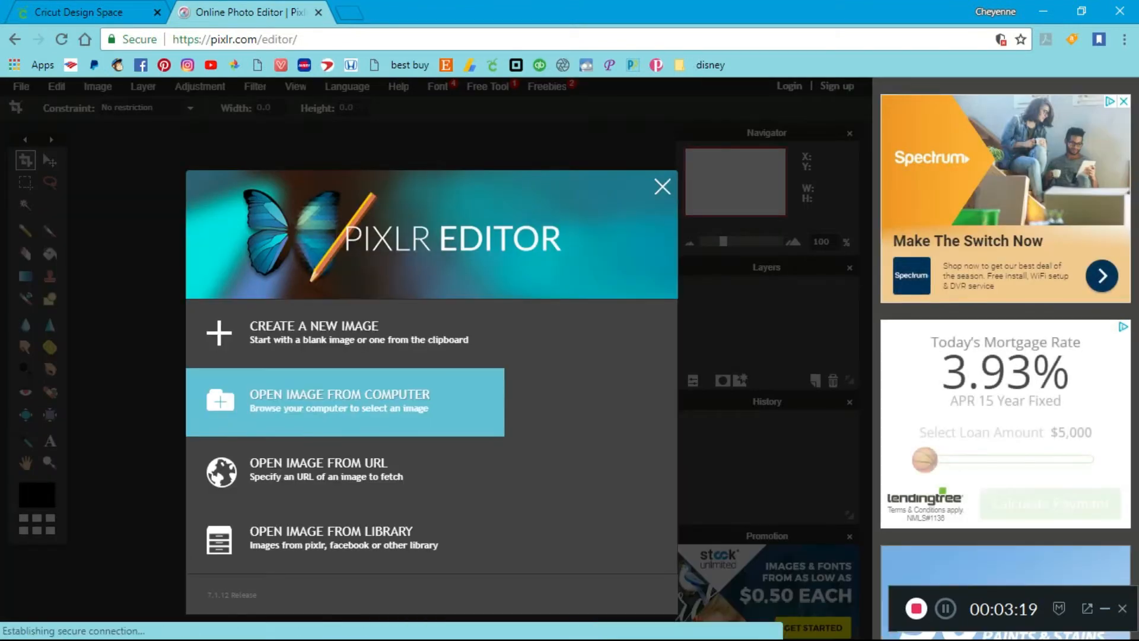
click(344, 402)
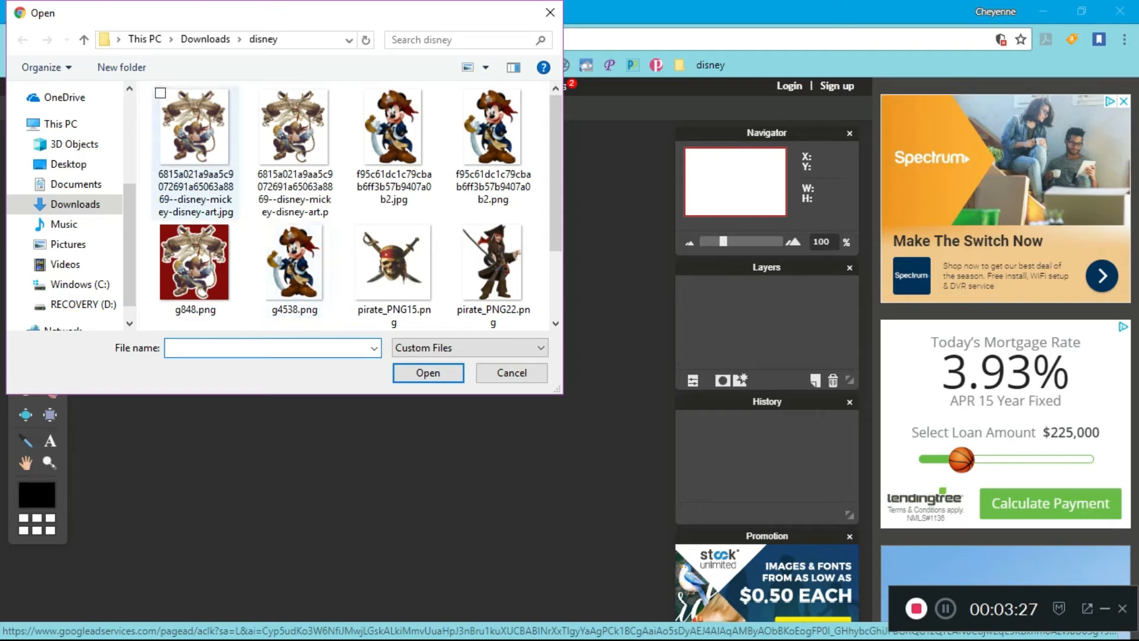
double_click(195, 127)
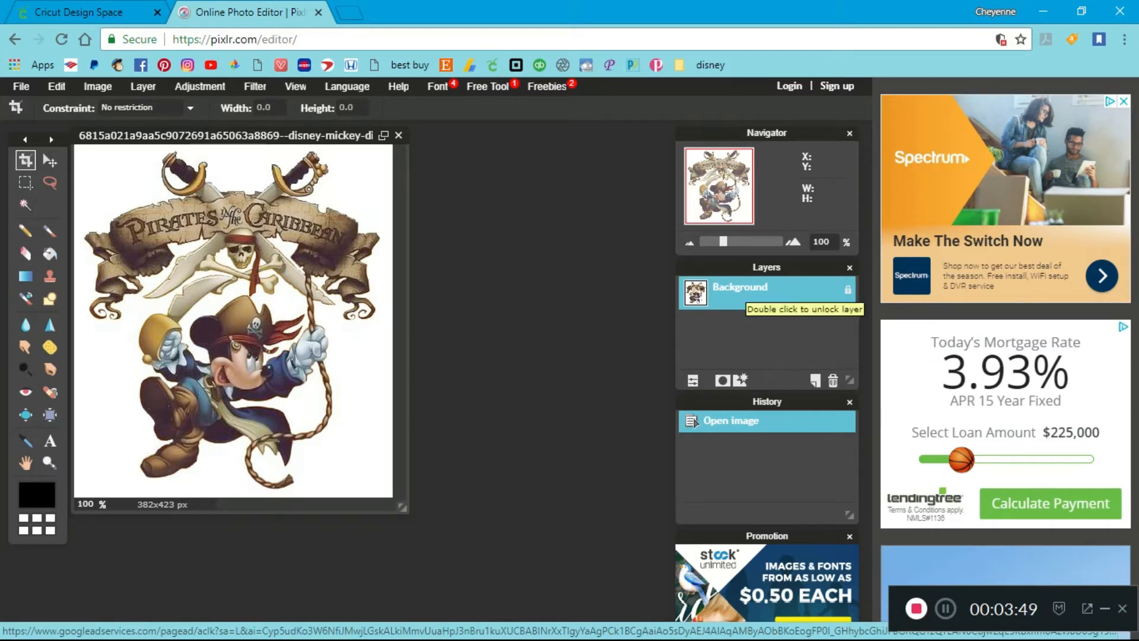
Unlock the Background layer and delete the white area surrounding the artwork using the Wand tool
double_click(741, 293)
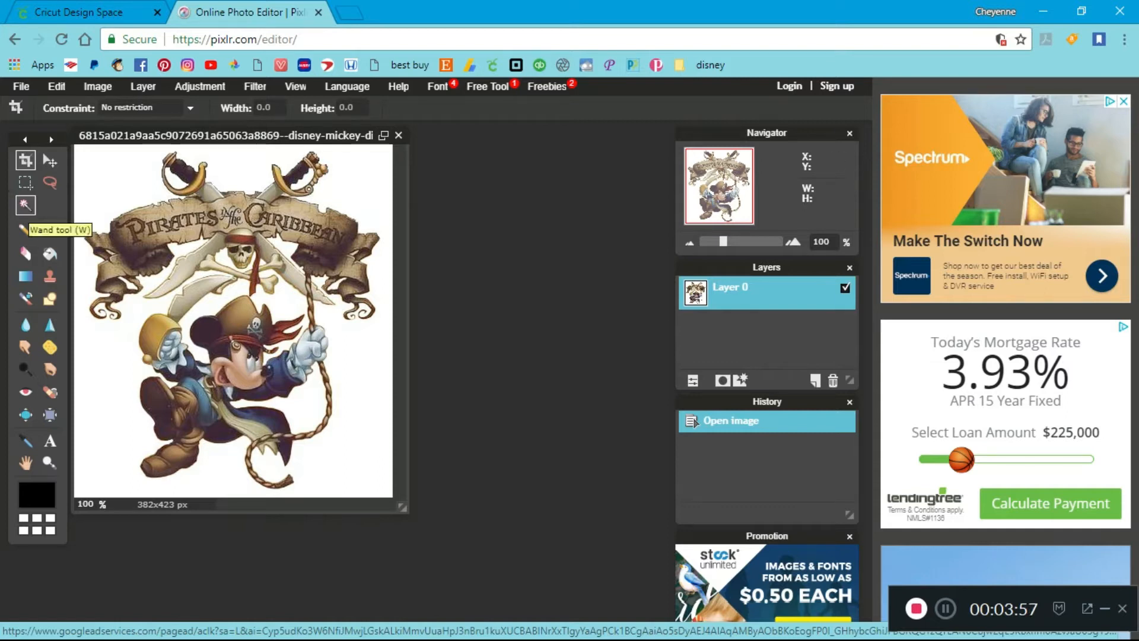
click(25, 206)
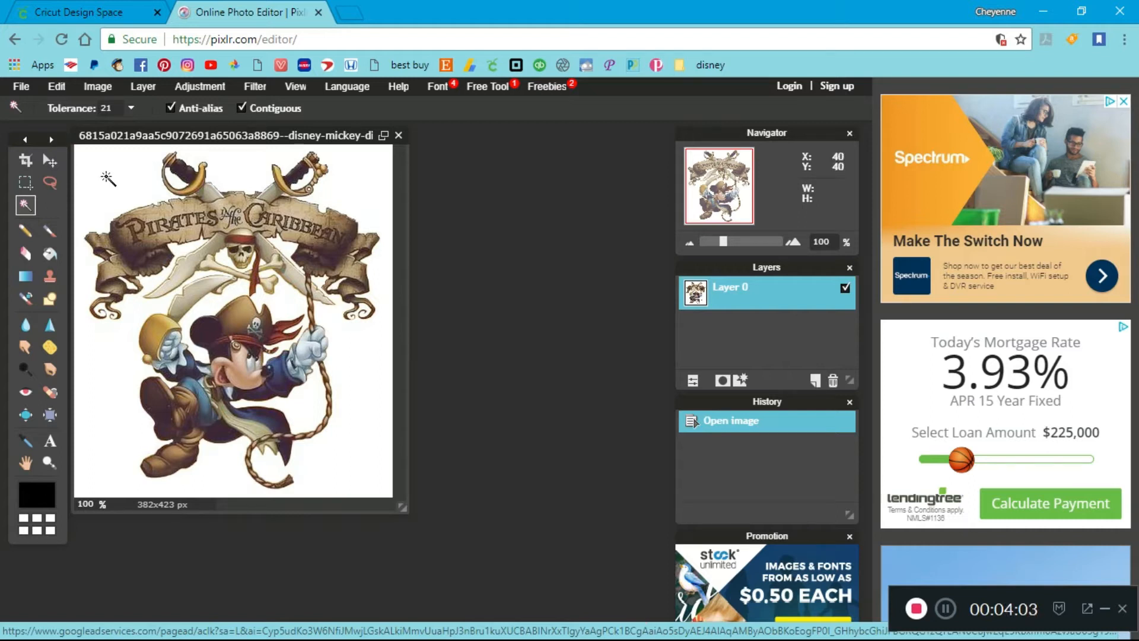
click(104, 172)
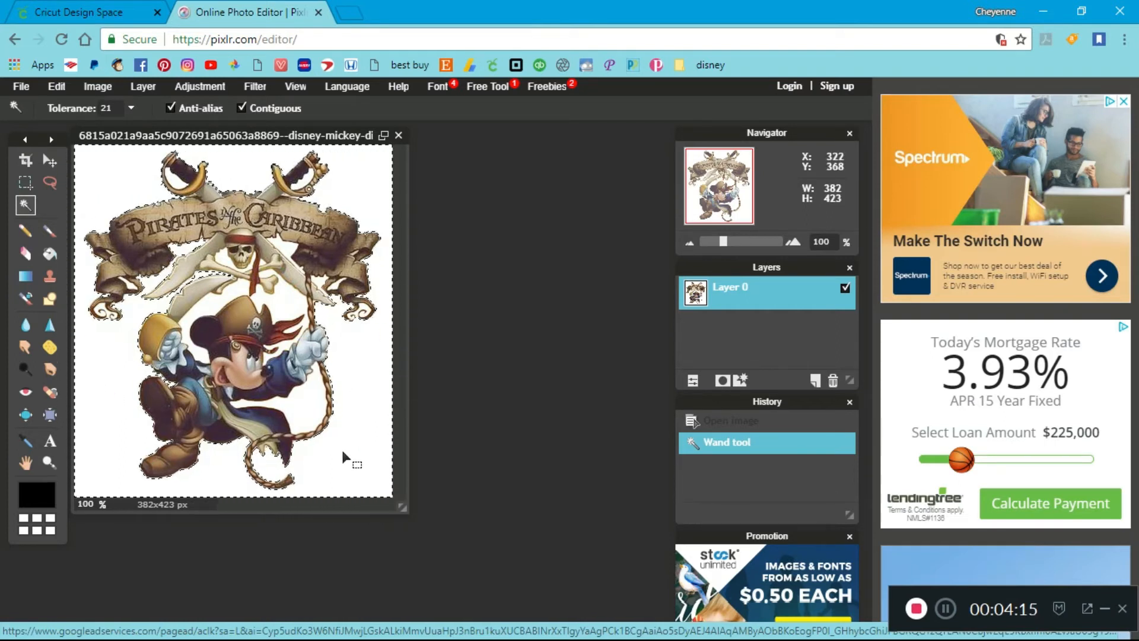
key(Delete)
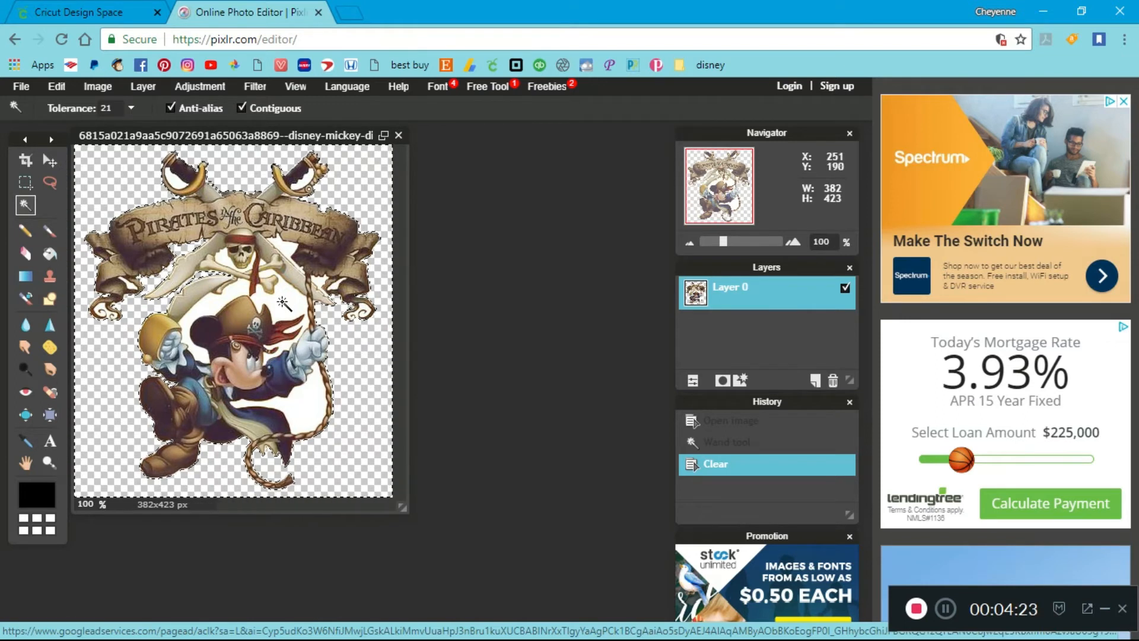
Clear the enclosed white areas inside the rope loop and on both sides of Mickey's hat with the Wand tool
click(306, 408)
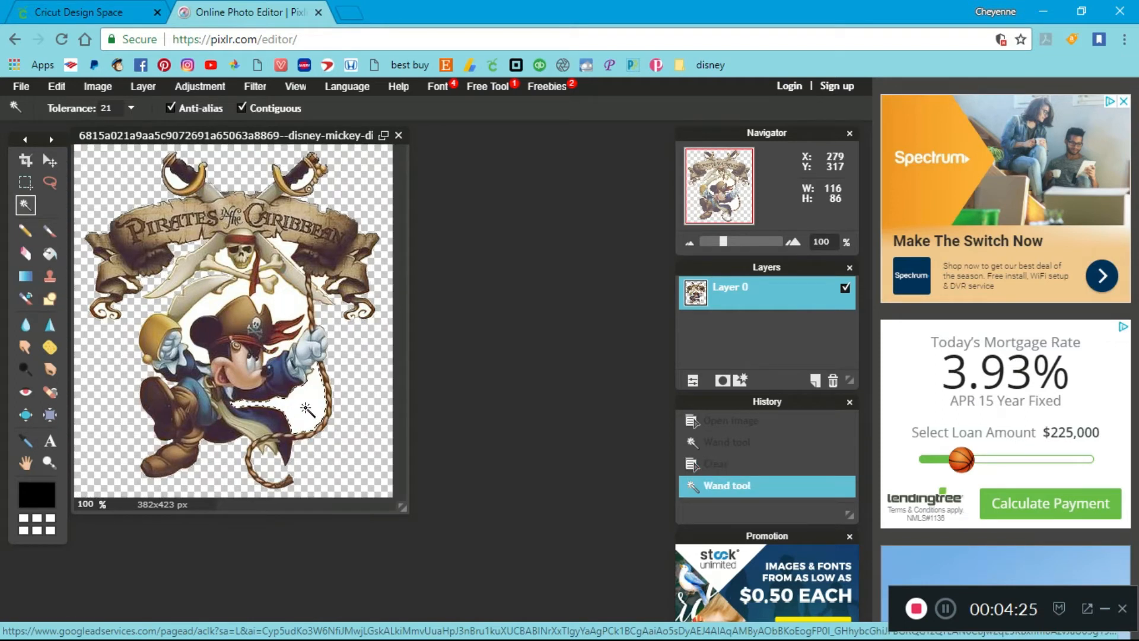
key(Delete)
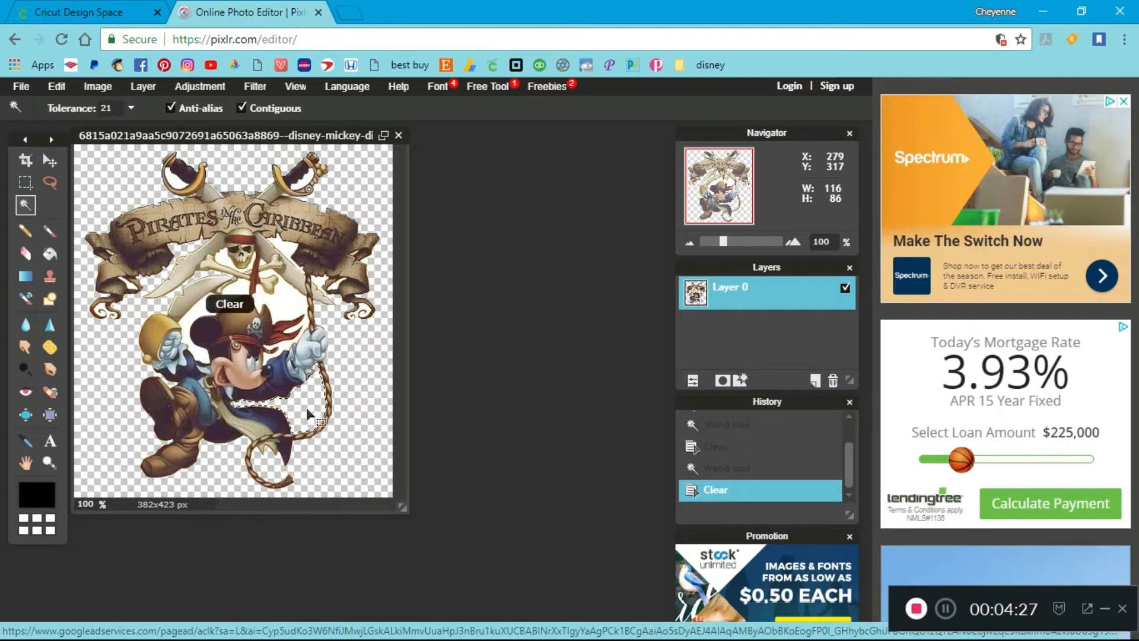
click(284, 306)
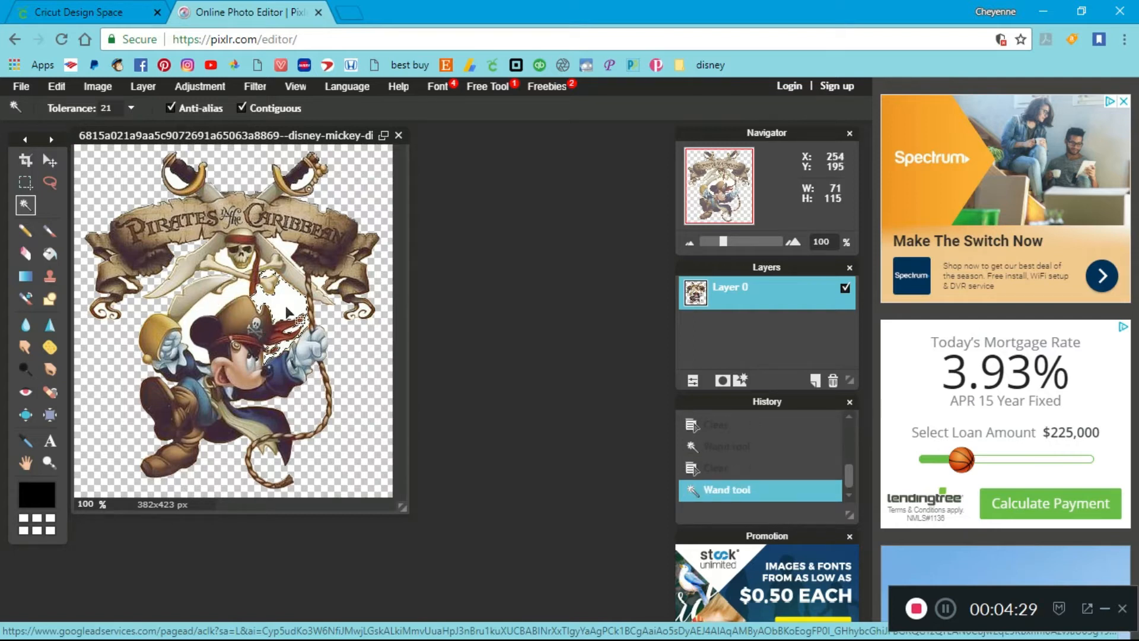
key(Delete)
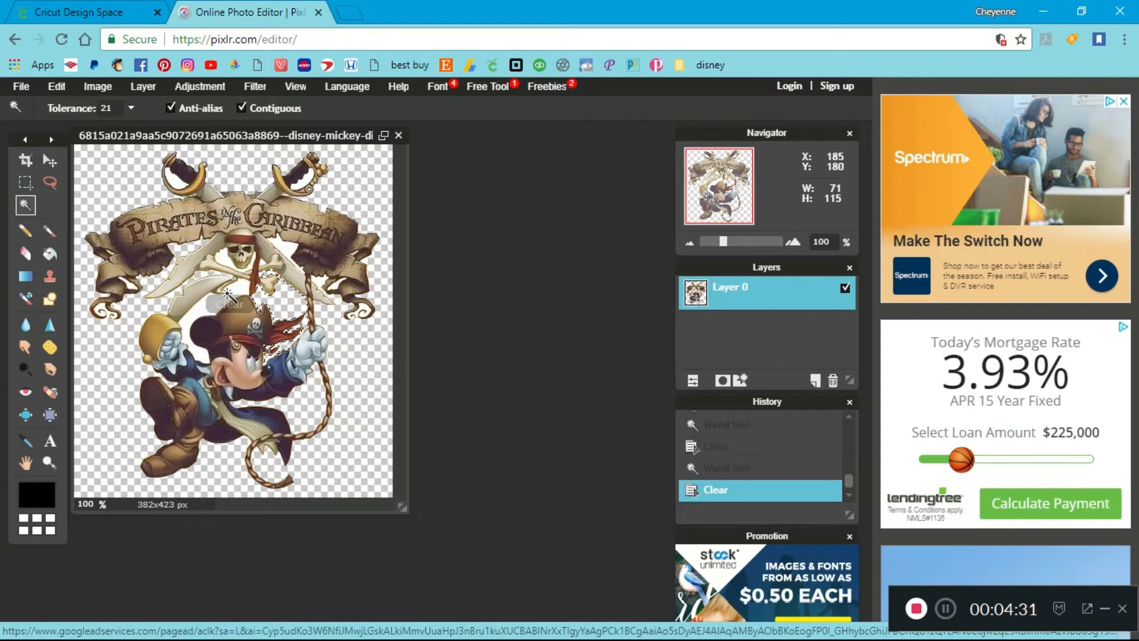
click(213, 311)
key(Delete)
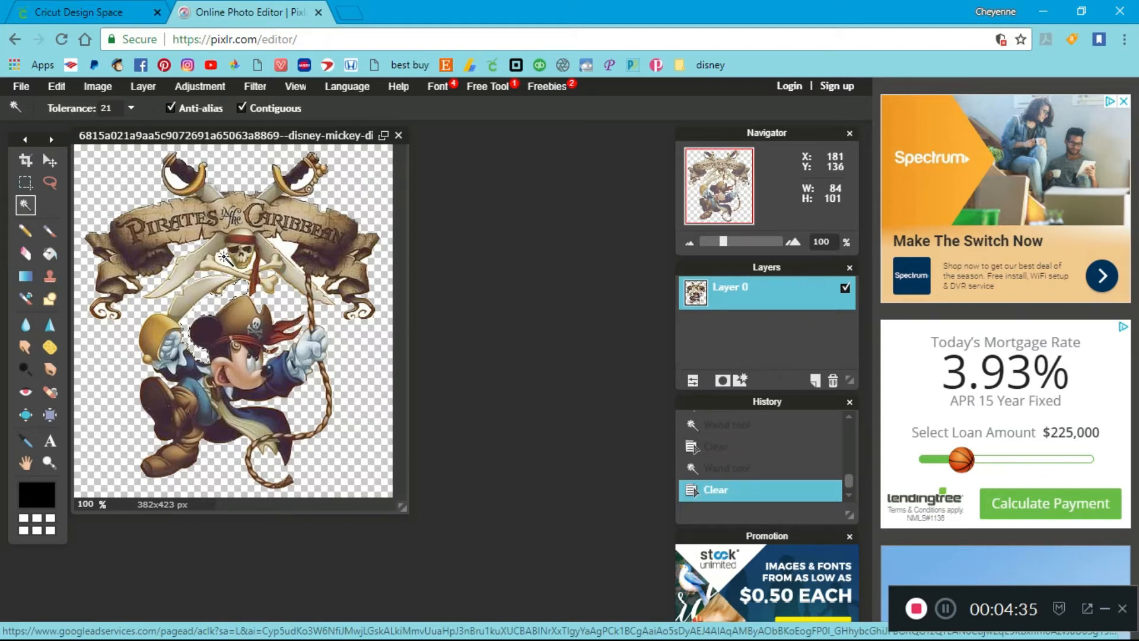
Clear the small white gaps around the skull, crossbones and red bandana tail with the Wand tool
click(229, 266)
key(Delete)
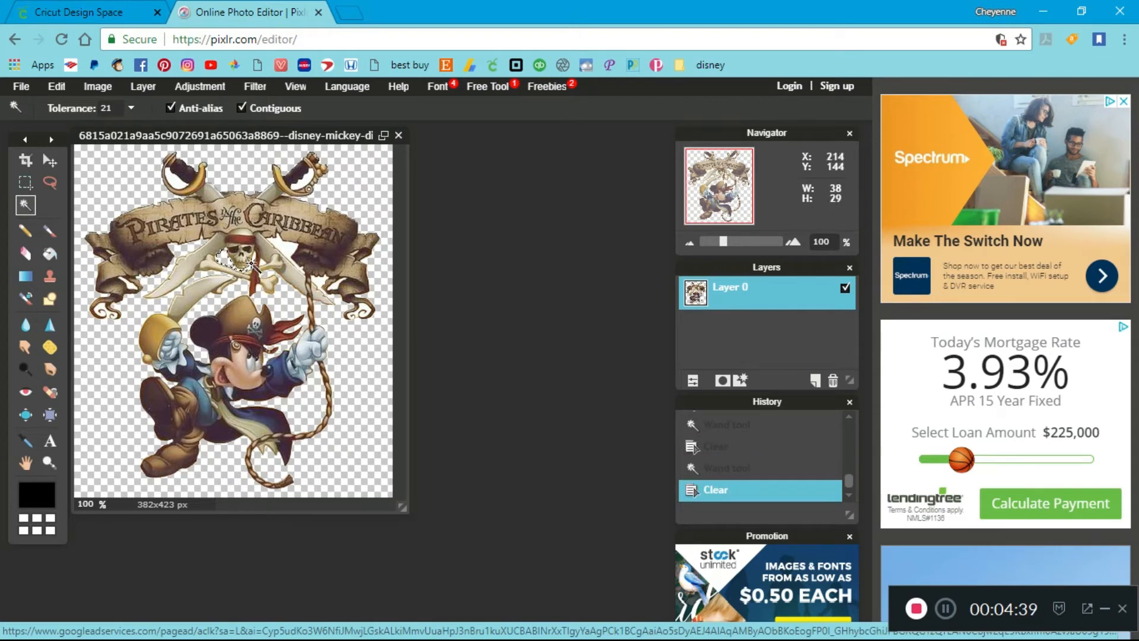
click(251, 264)
key(Delete)
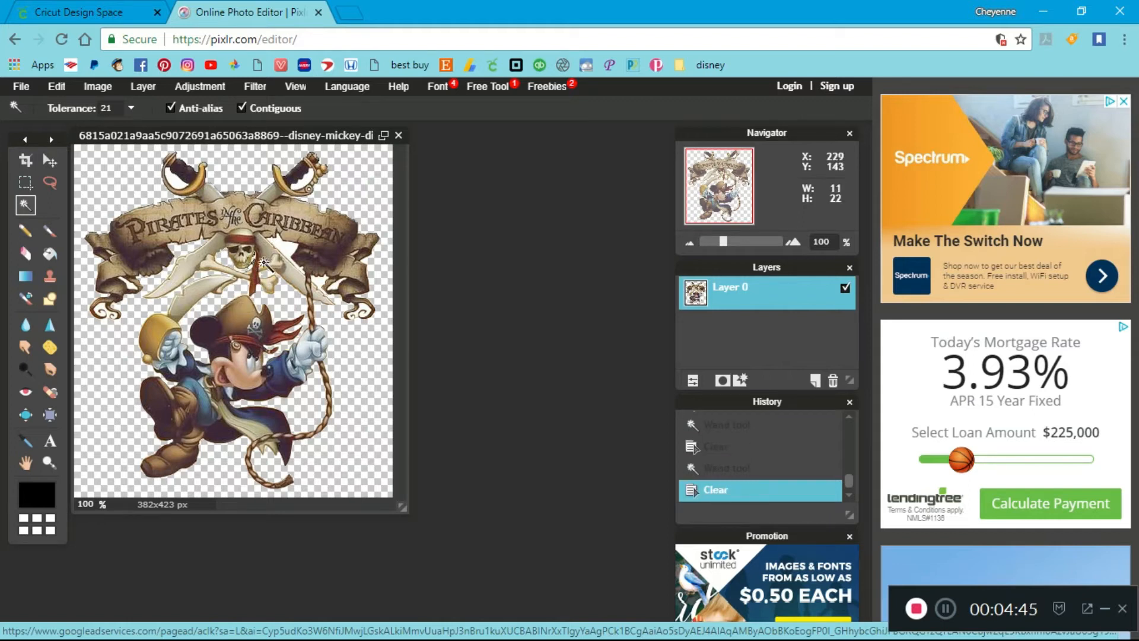
click(266, 261)
key(Delete)
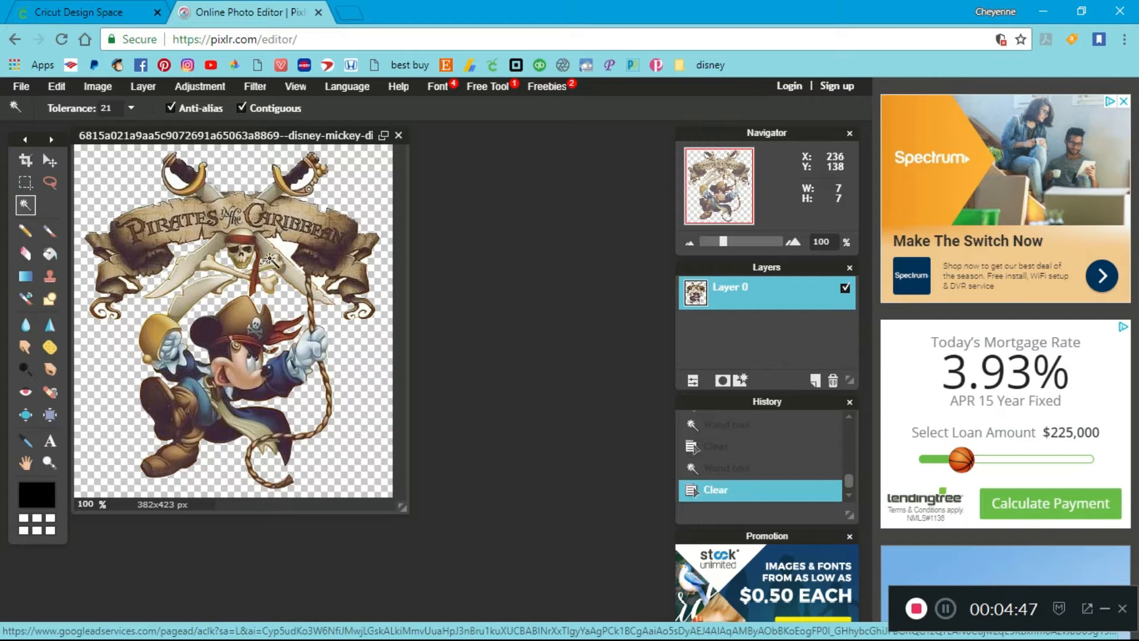
Clear the white gaps between the right sword blade, the banner and the upper rope with the Wand tool
click(288, 254)
key(Delete)
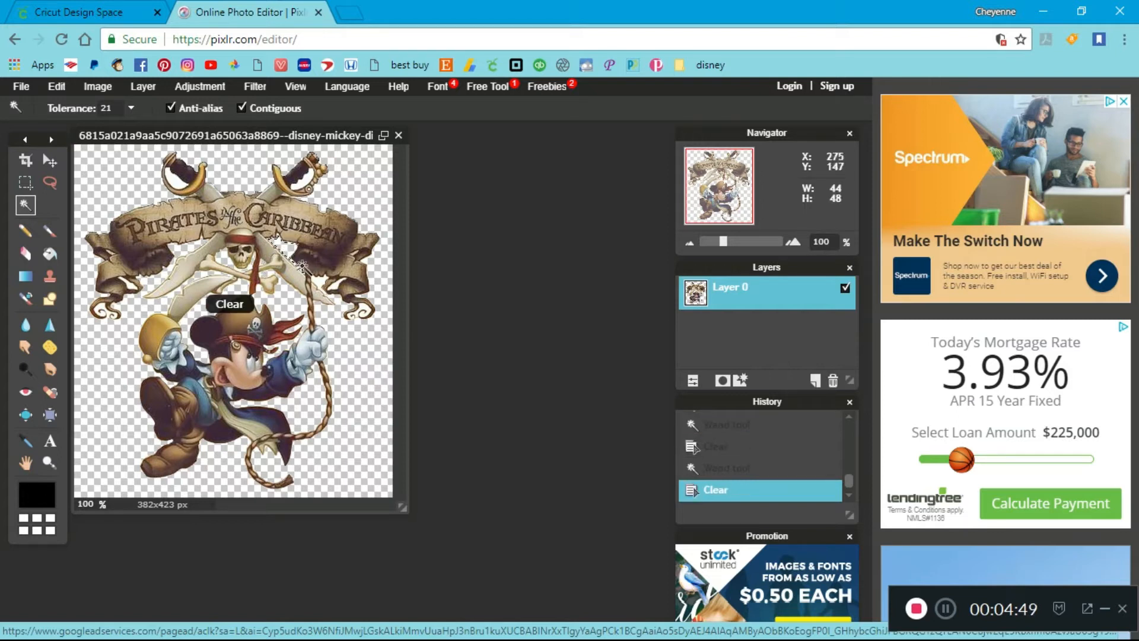
click(315, 278)
key(Delete)
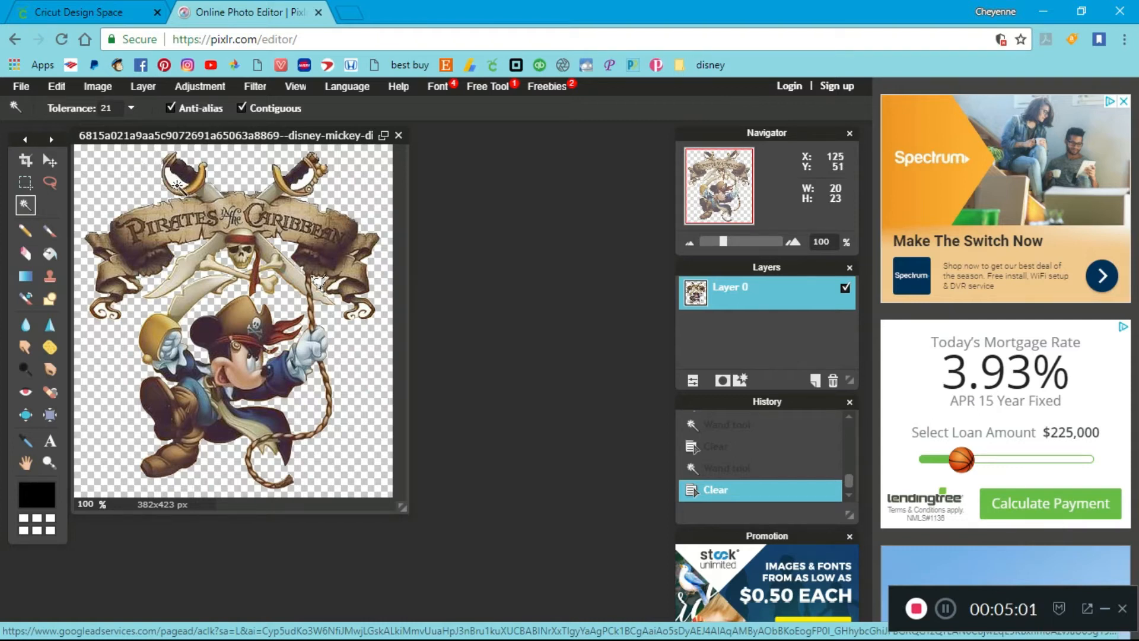
Clear the white areas inside both sword handles above the banner with the Wand tool
click(177, 183)
key(Delete)
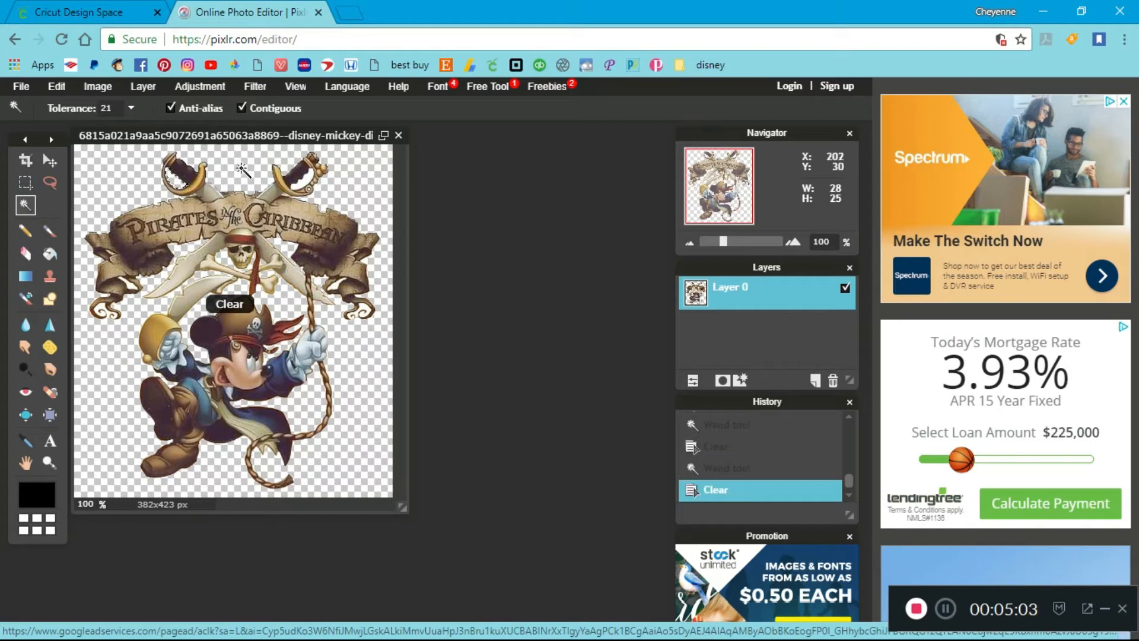
click(304, 182)
key(Delete)
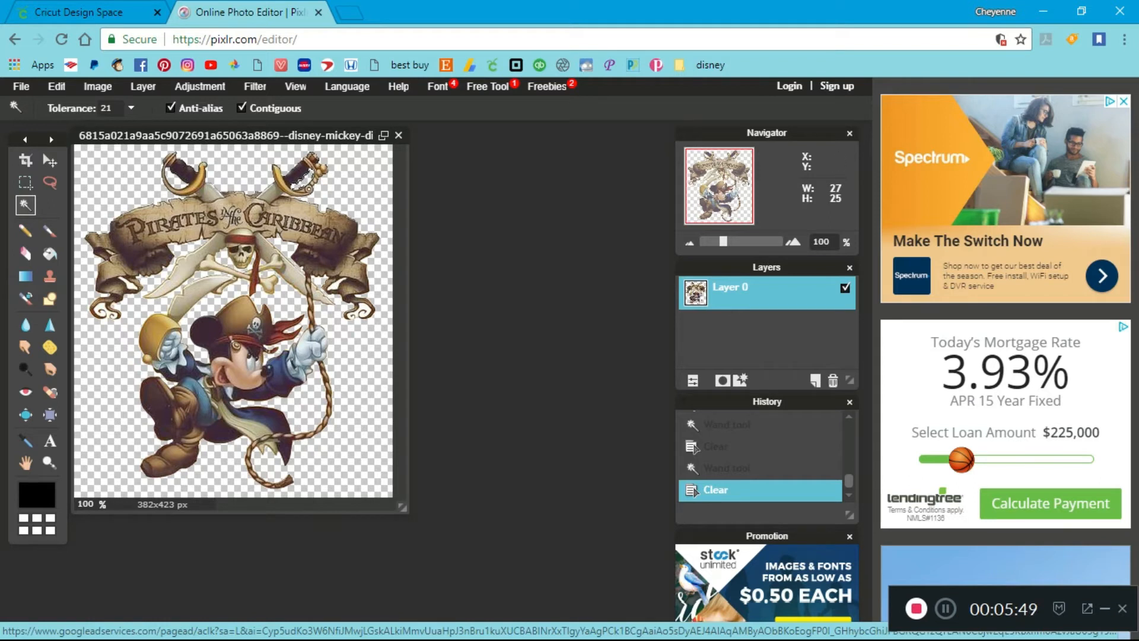
Try to save the cut-out to the computer in the PNG (Transparent, full quality) format
click(21, 86)
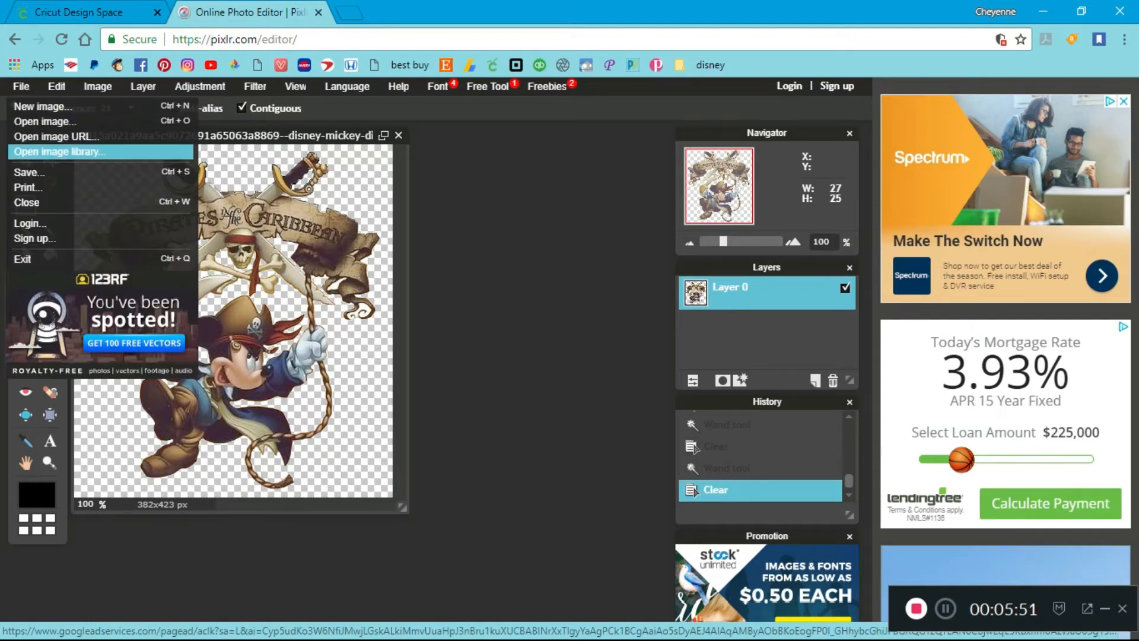
click(21, 86)
click(30, 172)
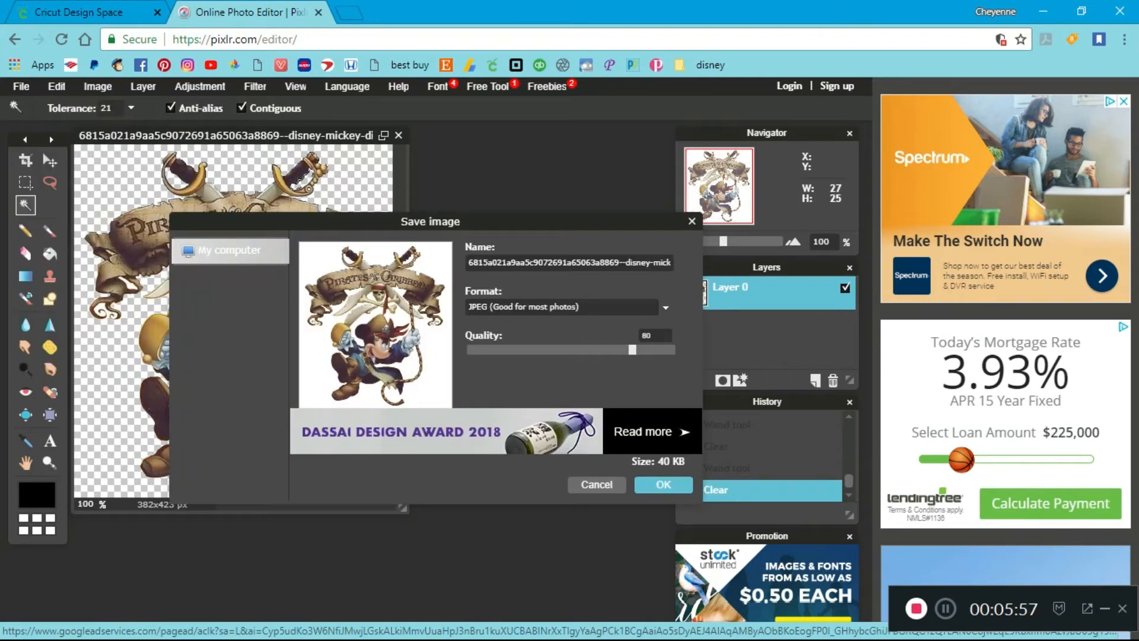
click(564, 307)
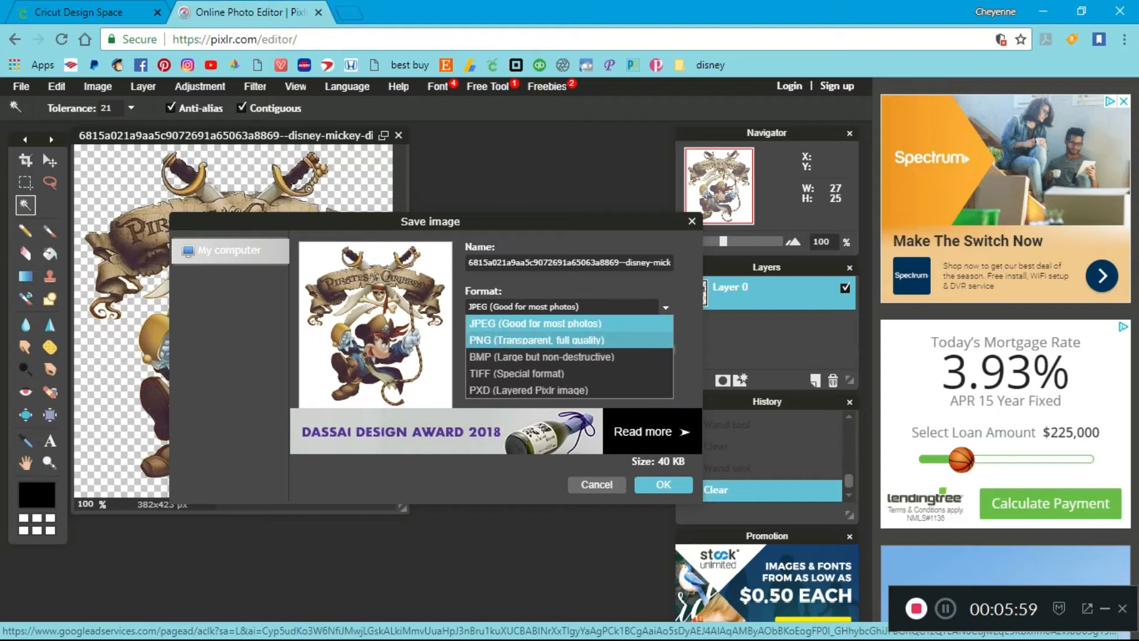
click(564, 338)
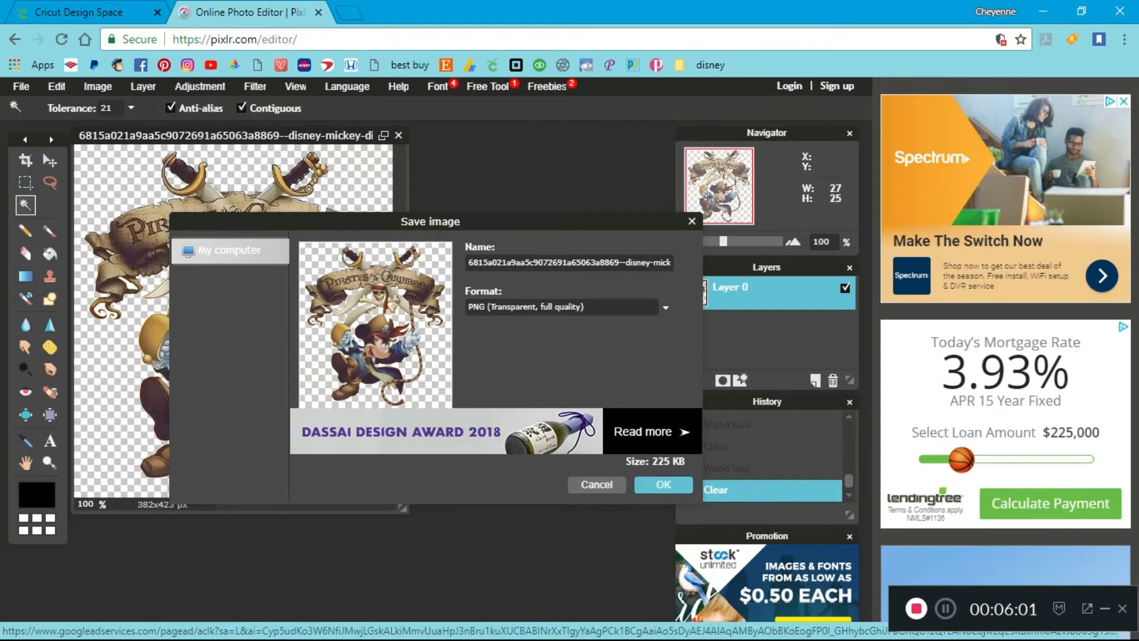
click(665, 307)
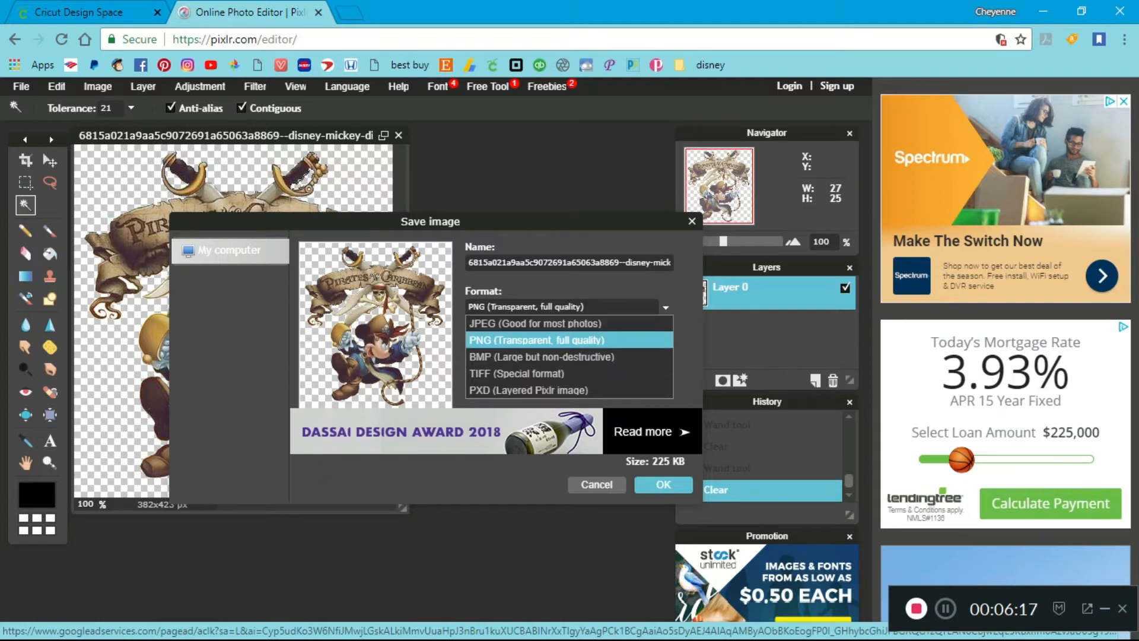
click(537, 340)
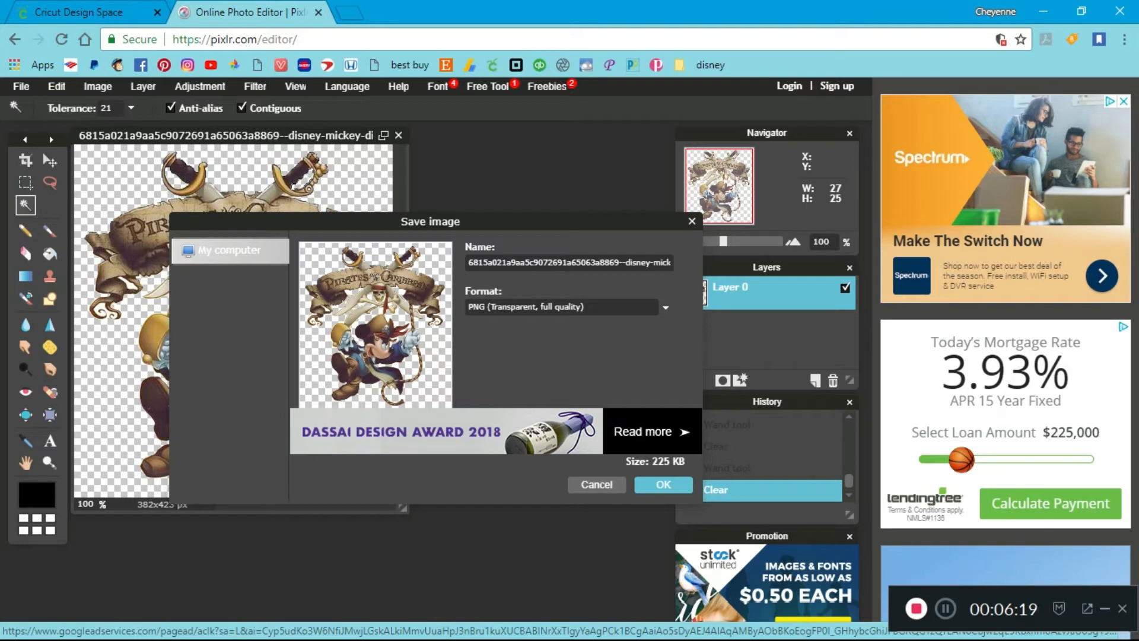
click(663, 485)
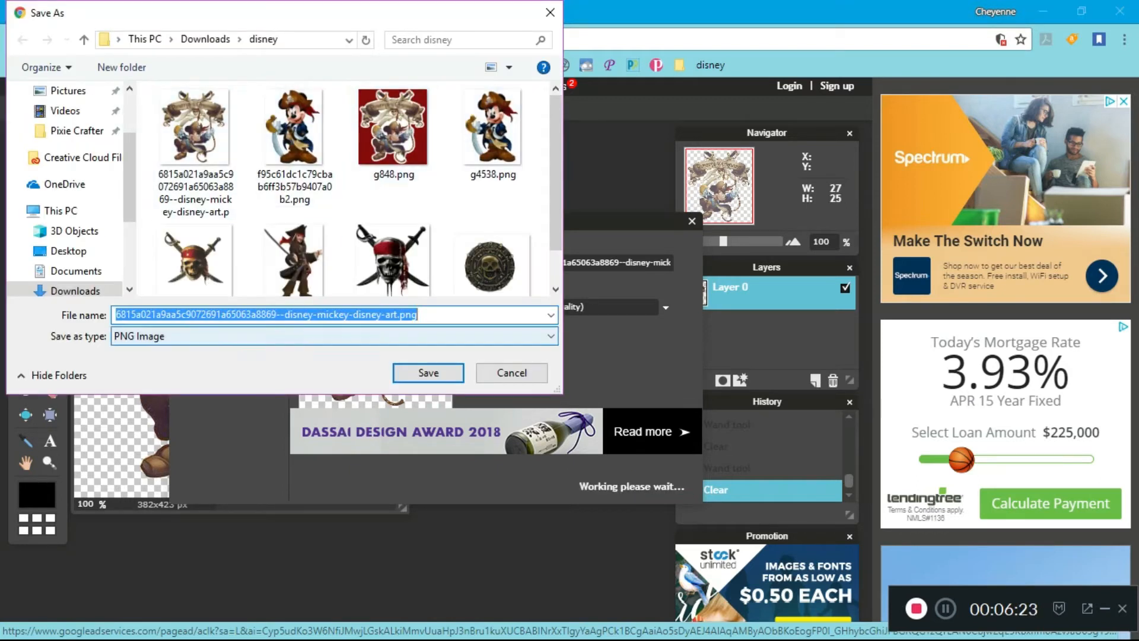
click(511, 372)
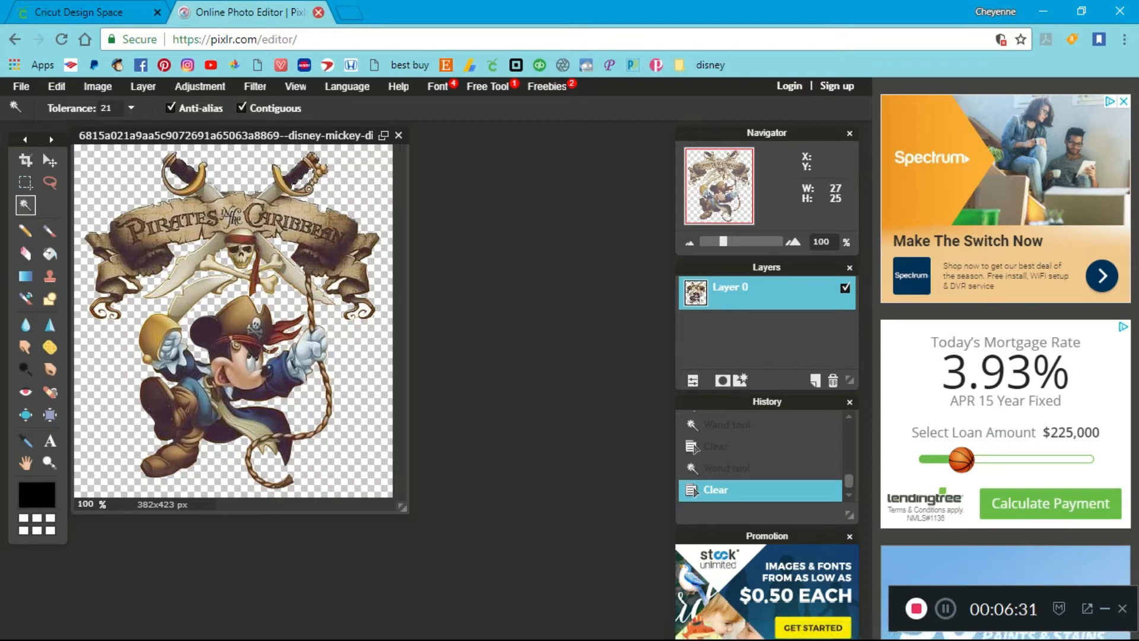
Close the Pixlr editor page, leaving the site without saving, and switch to Inkscape
click(319, 13)
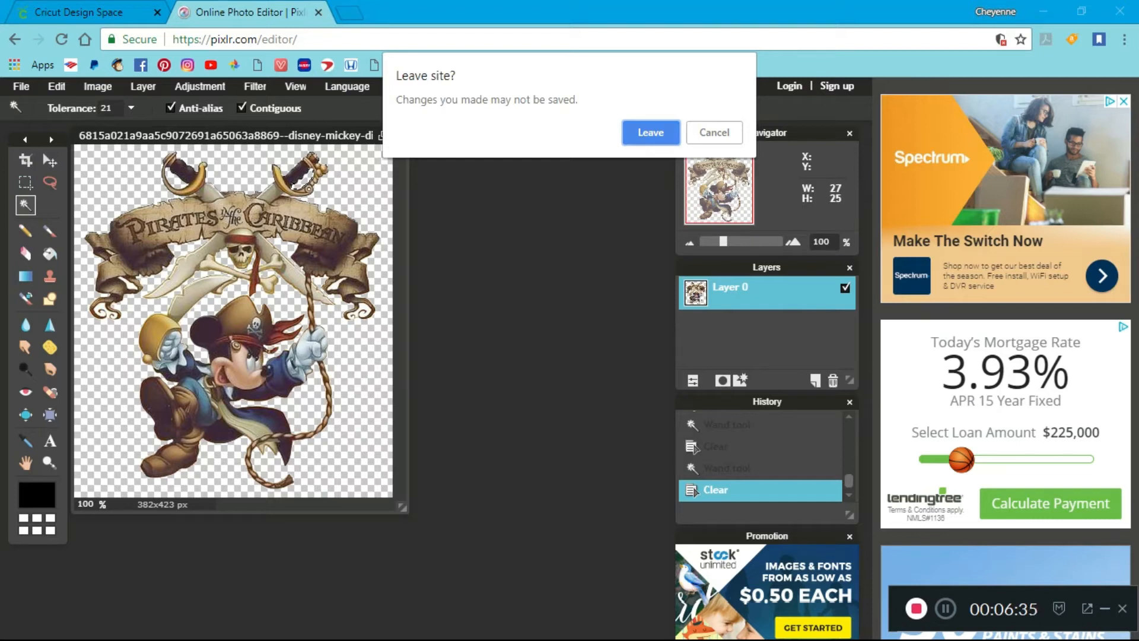
key(Return)
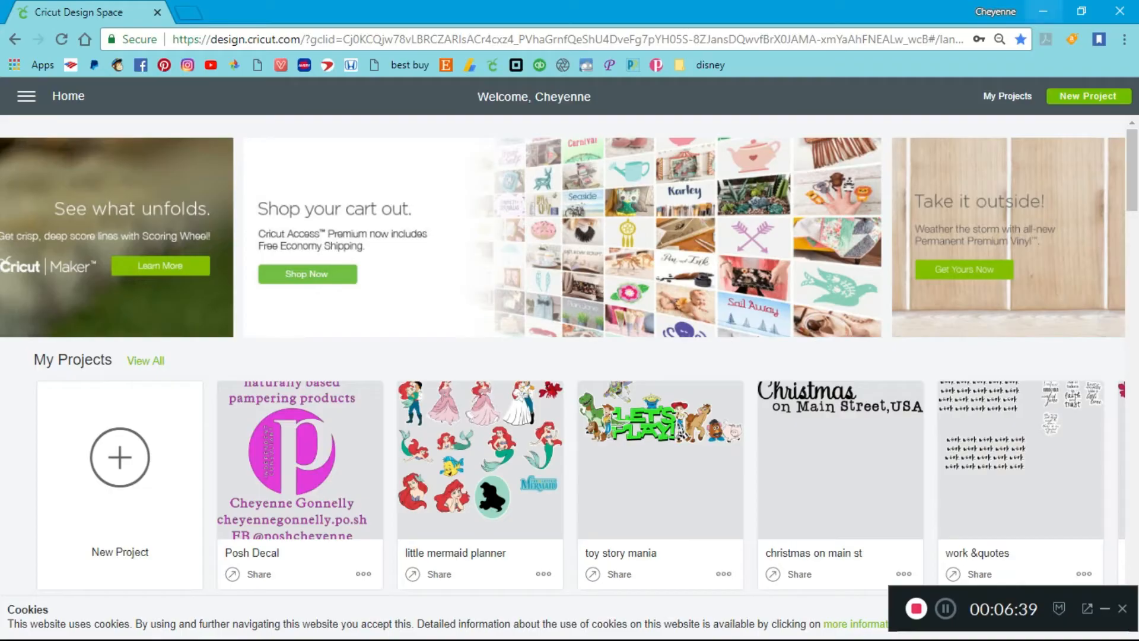
click(1043, 12)
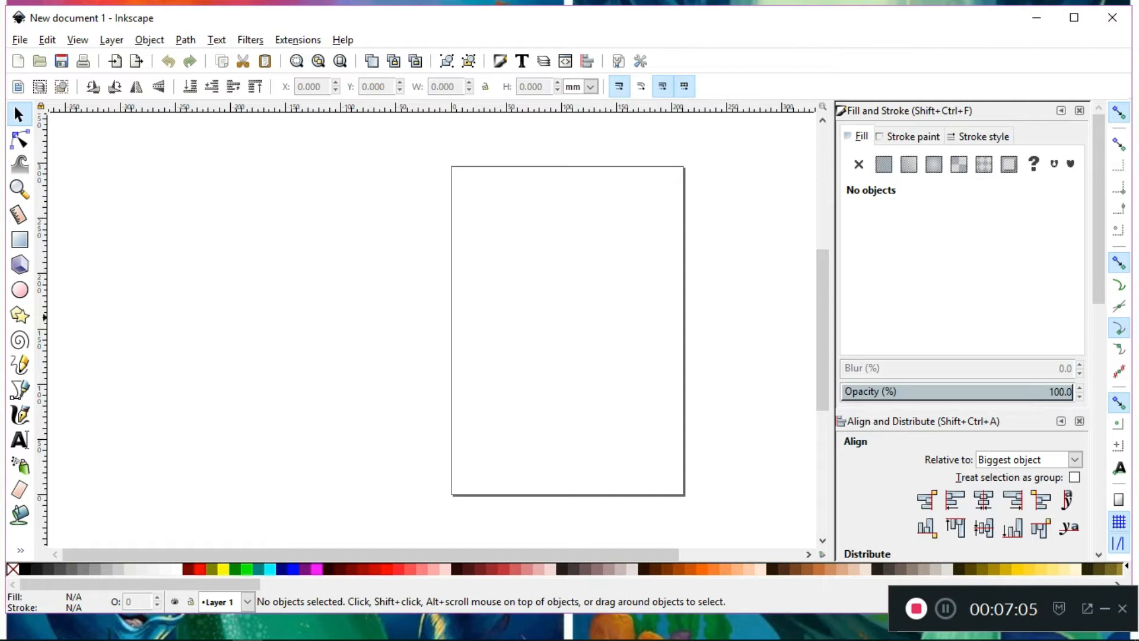
Import the Mickey cut-out PNG from the disney folder as an embedded image and place it on the upper half of the page
click(155, 627)
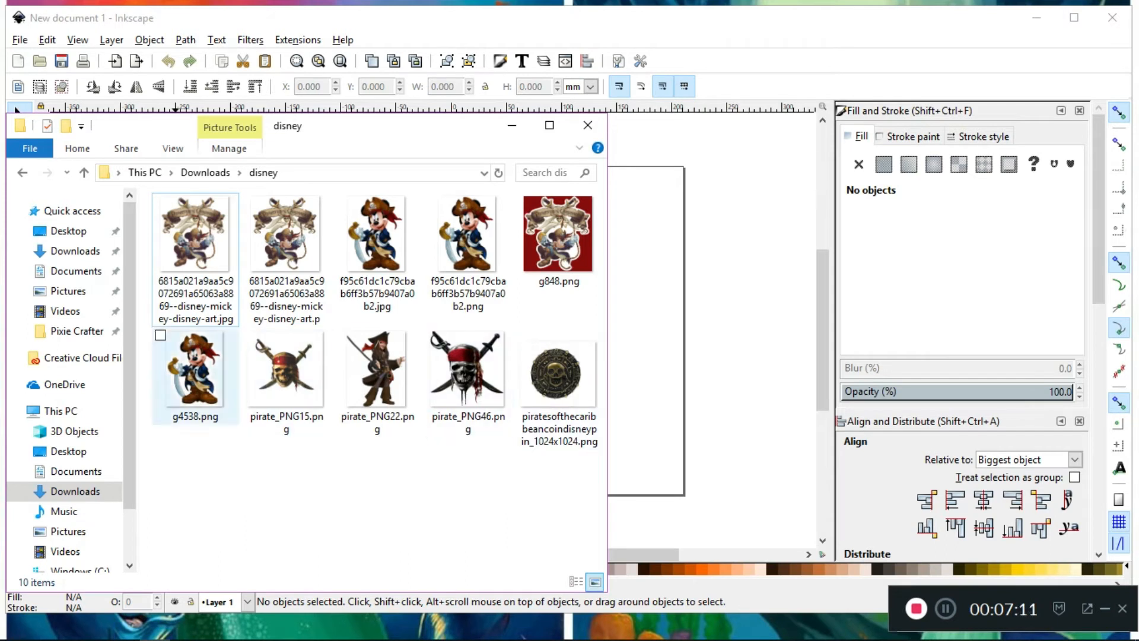
drag(286, 235, 712, 296)
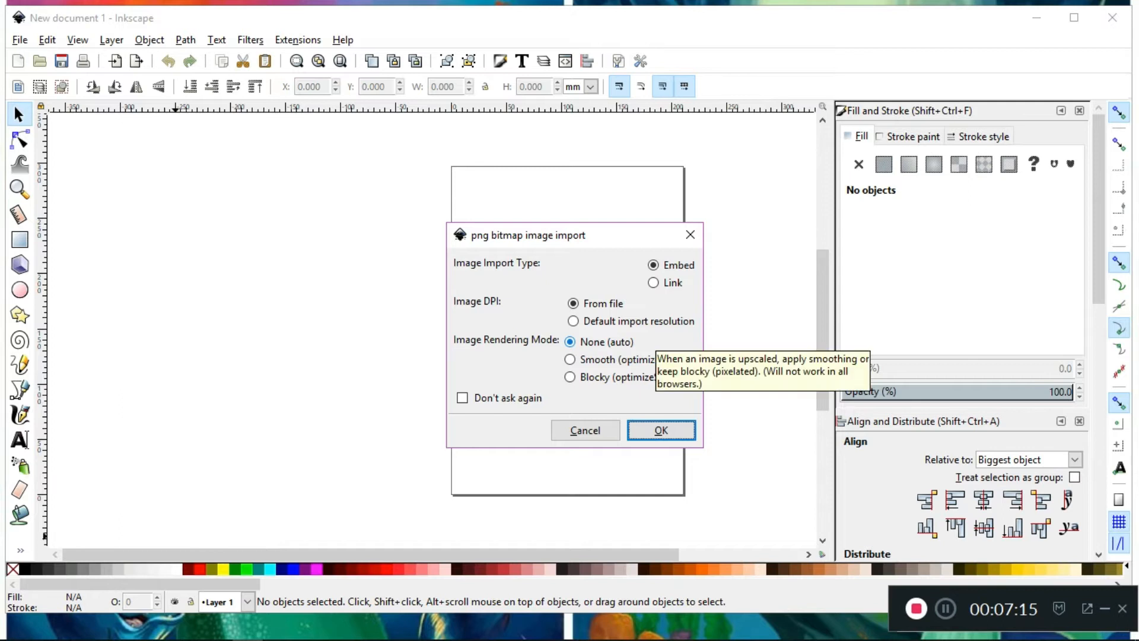
click(660, 430)
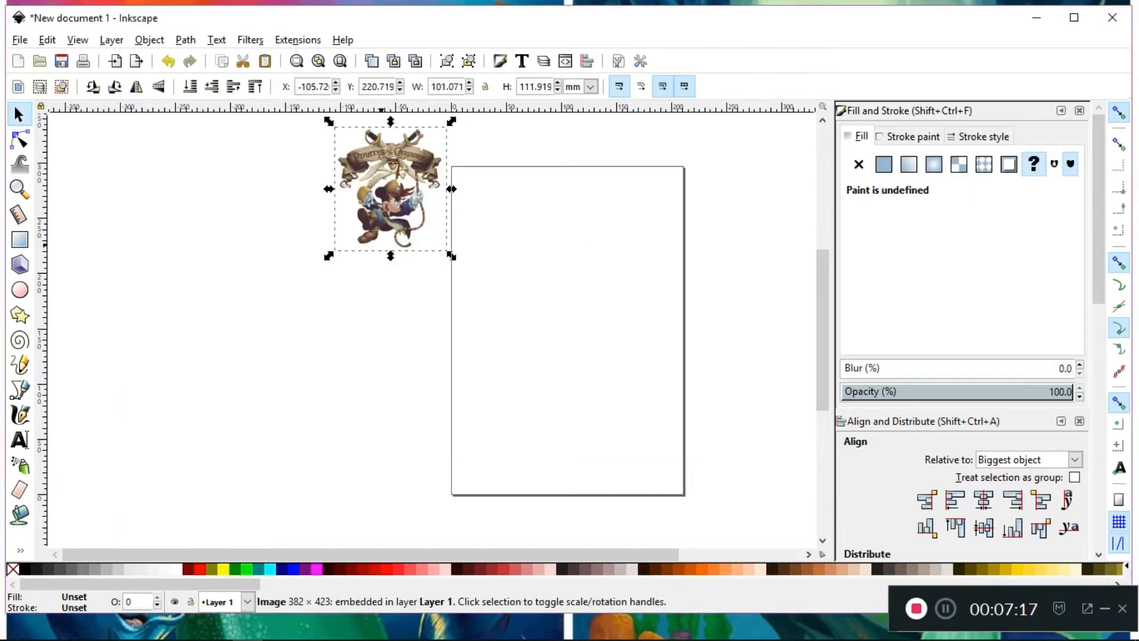
drag(397, 212, 551, 301)
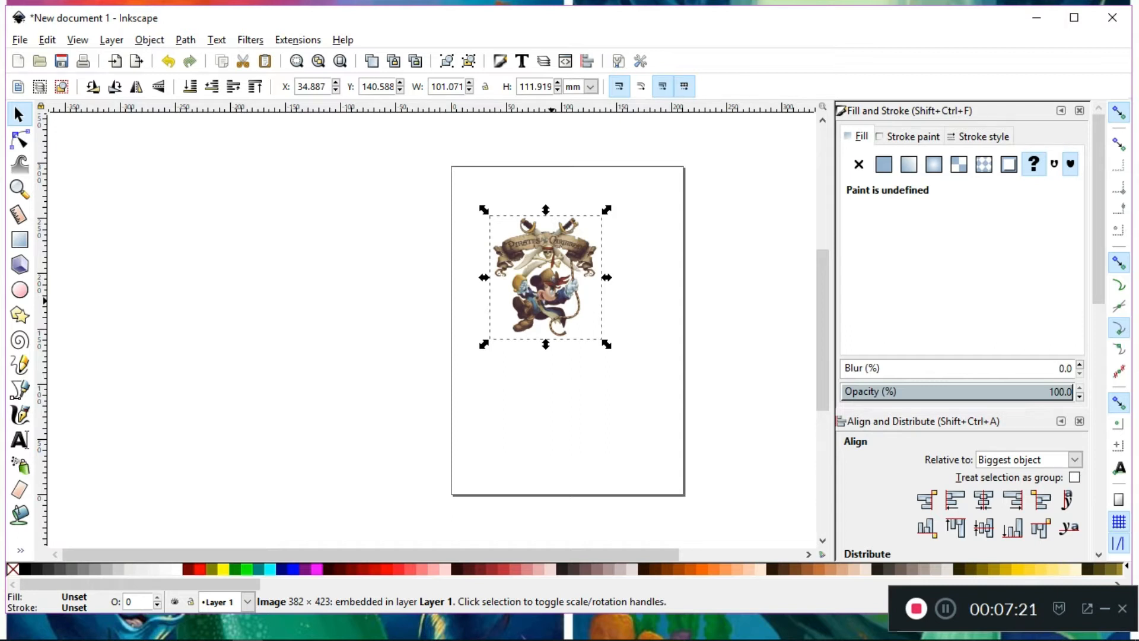
click(19, 40)
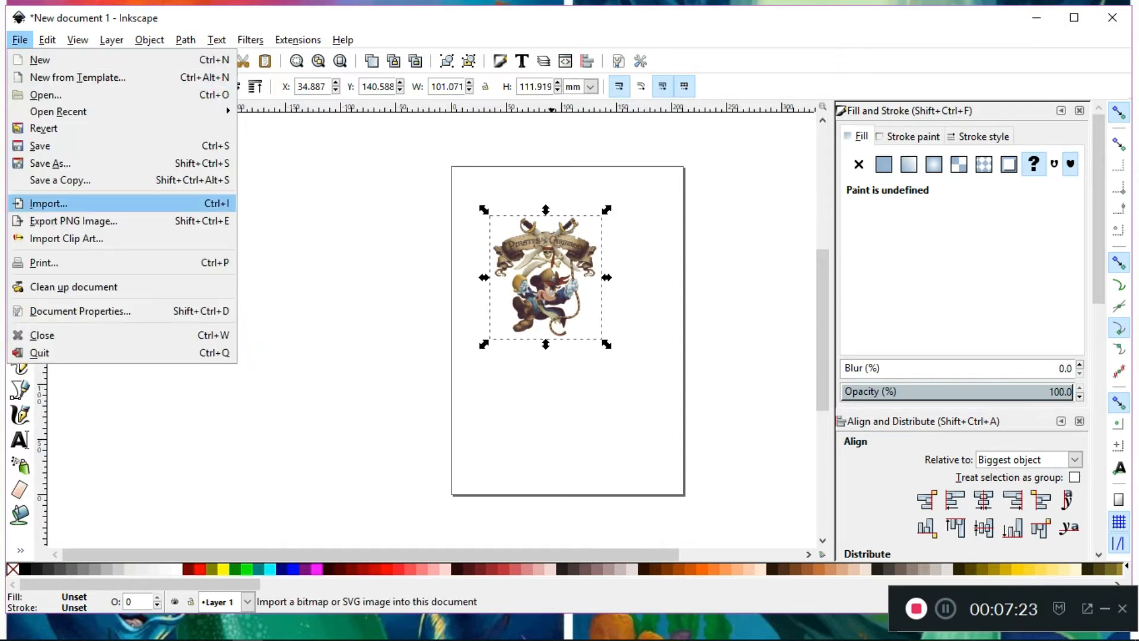
click(49, 203)
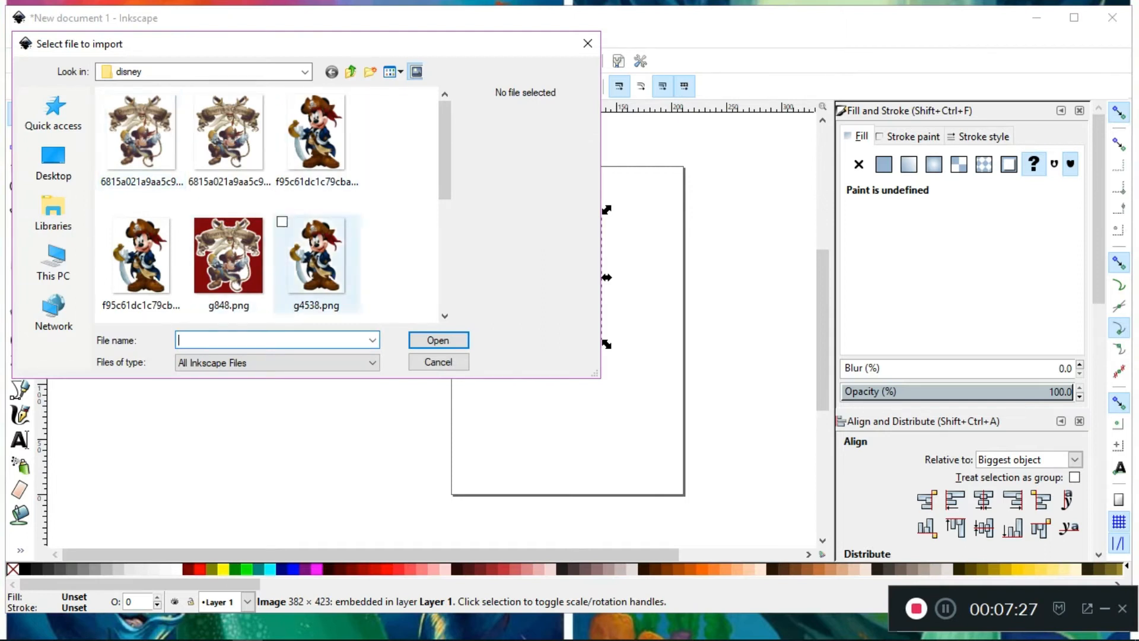
click(438, 362)
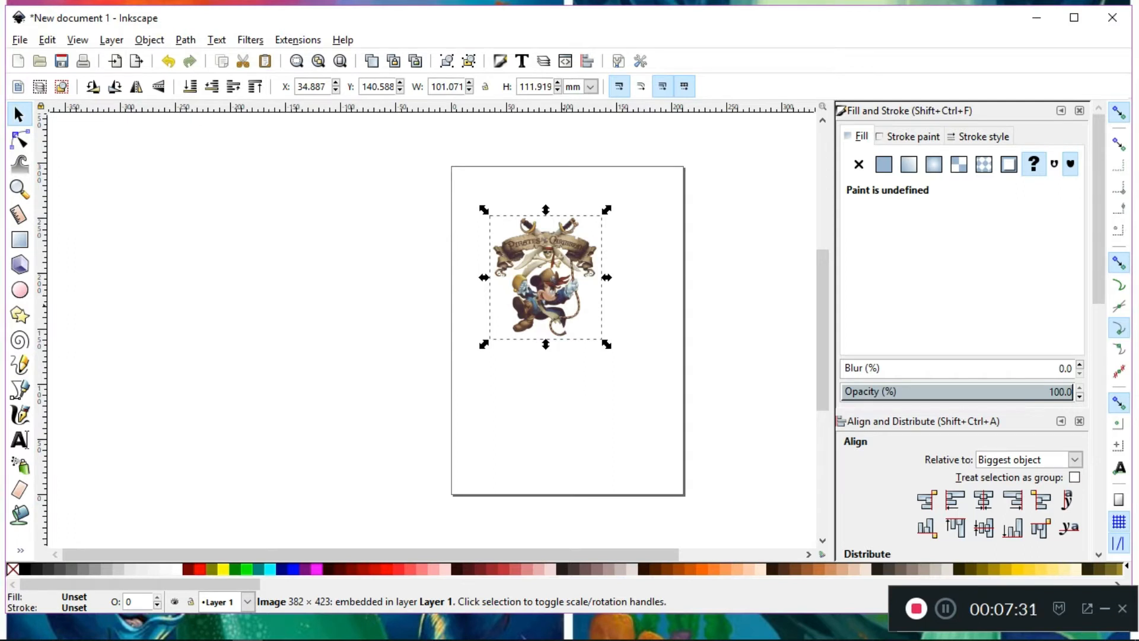
Draw a red rectangle about 150 by 145 mm covering the Mickey image and send it behind the image
key(ctrl)
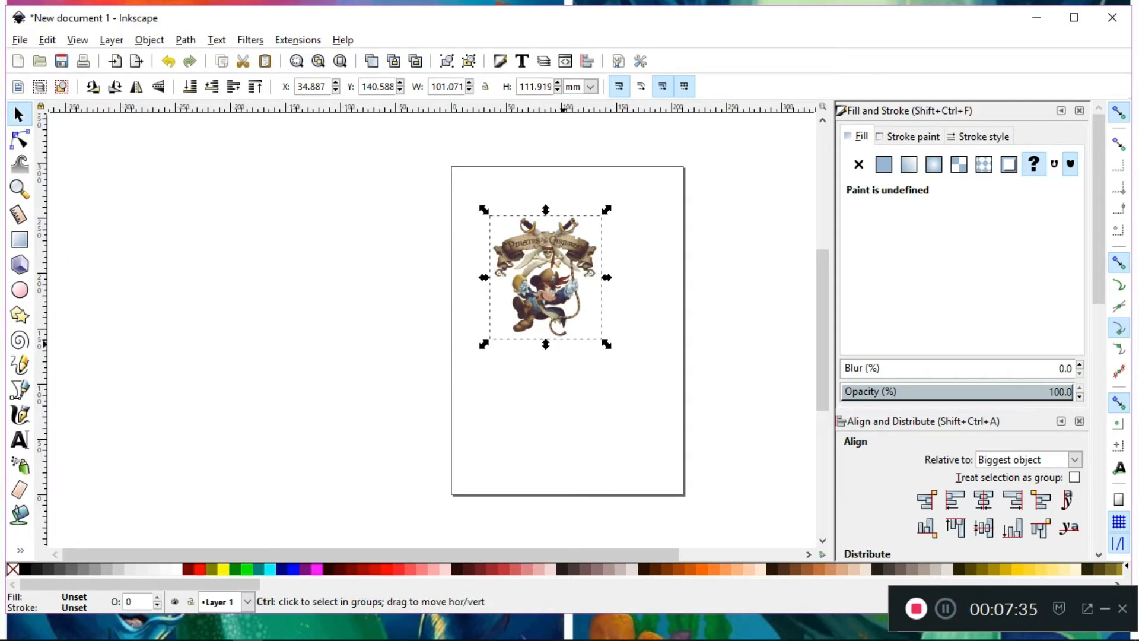
scroll(564, 343, up, 1)
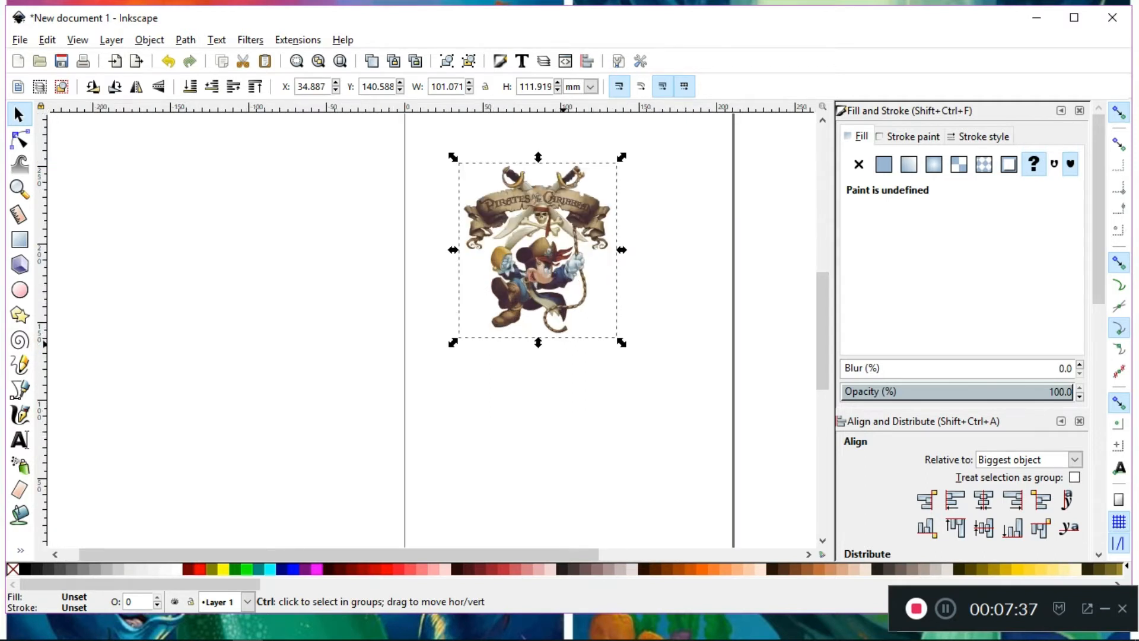
scroll(564, 343, up, 1)
scroll(526, 273, up, 4)
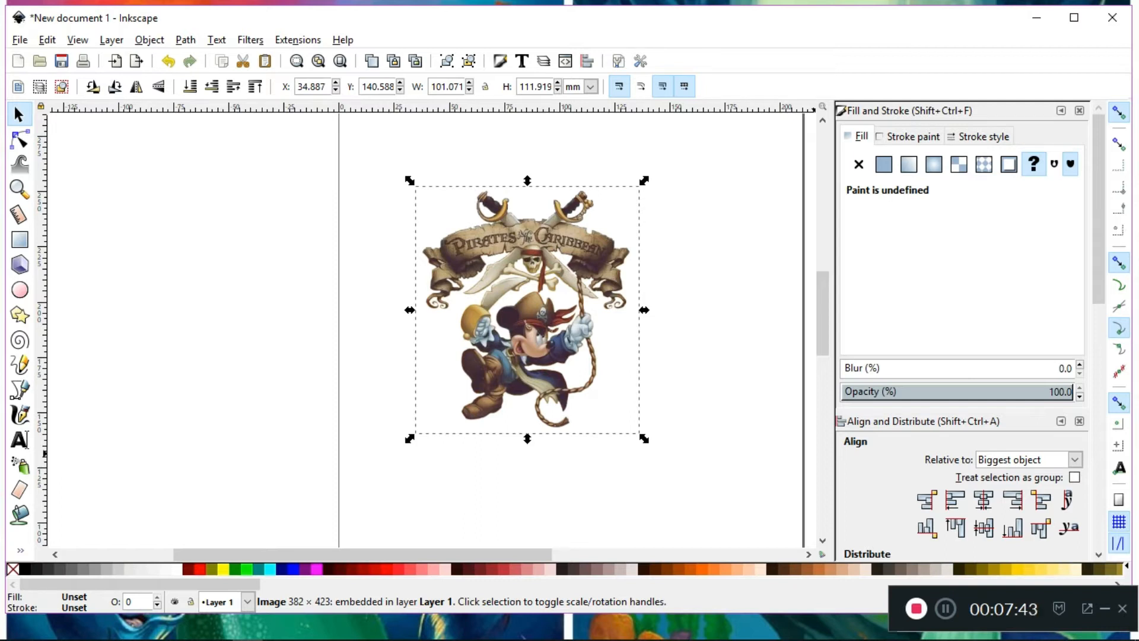
key(shift)
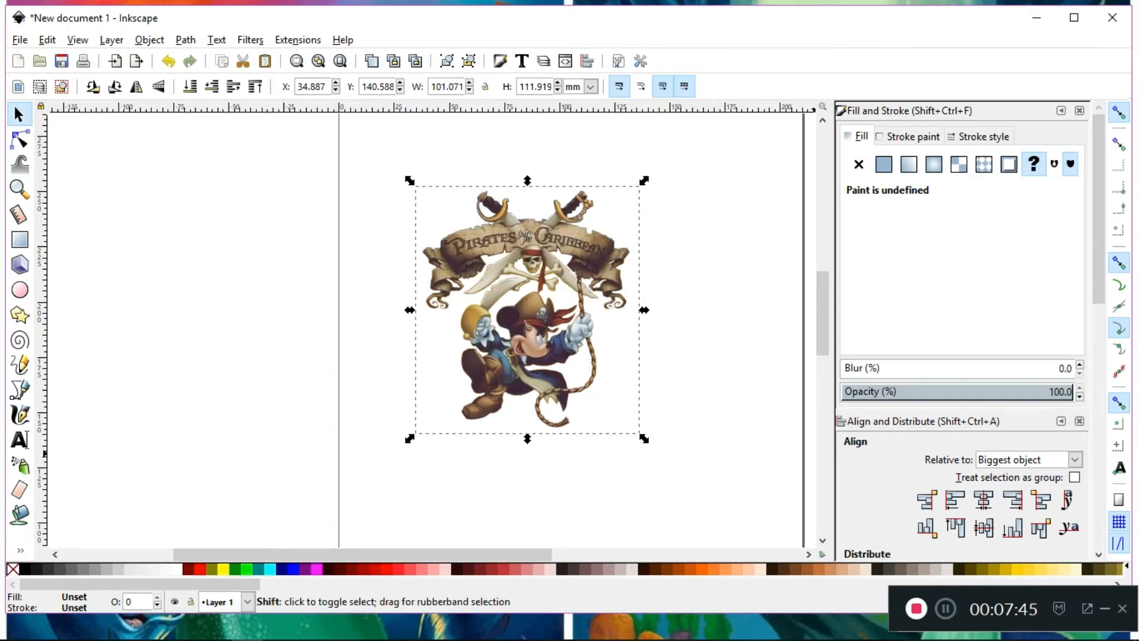
key(shift)
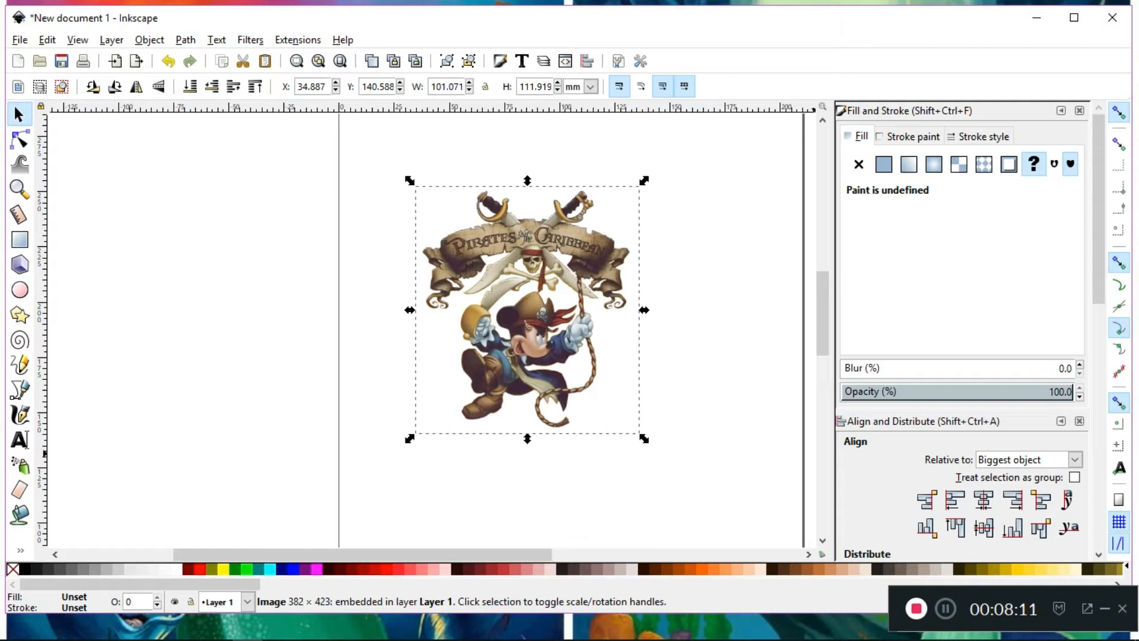
key(r)
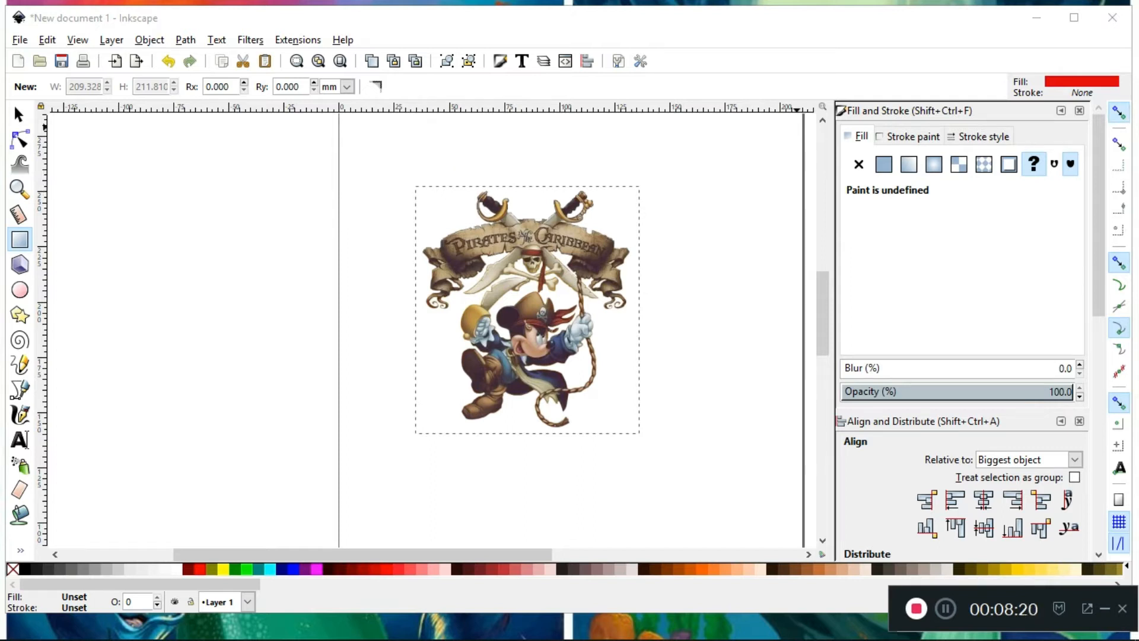
key(percent)
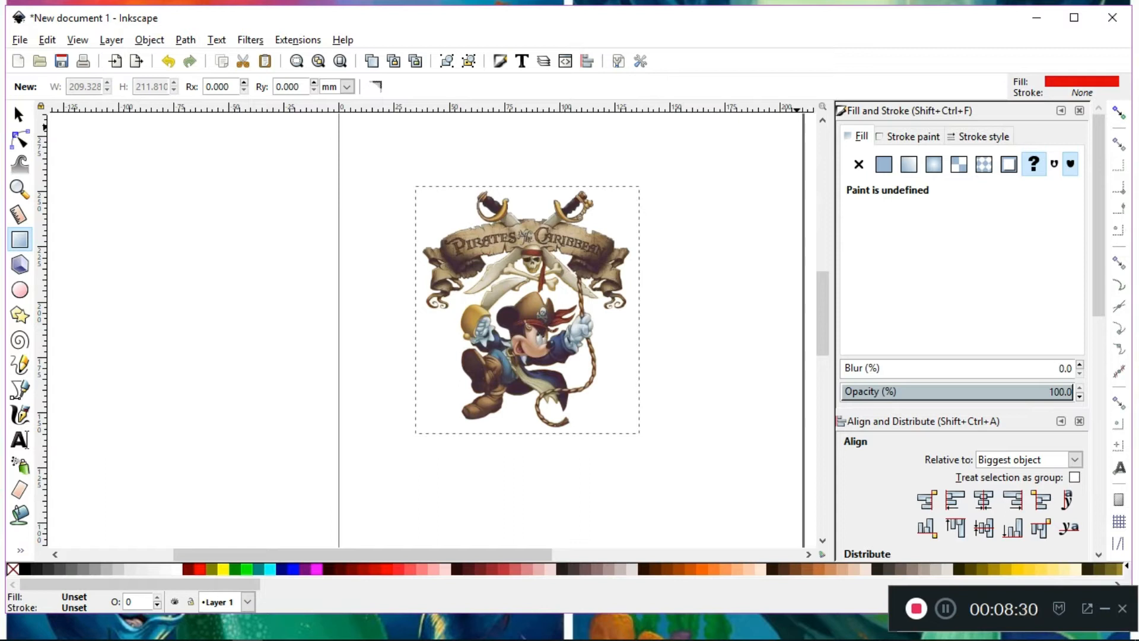
click(946, 608)
mouse_move(388, 166)
mouse_down()
mouse_move(598, 297)
mouse_move(719, 486)
mouse_up()
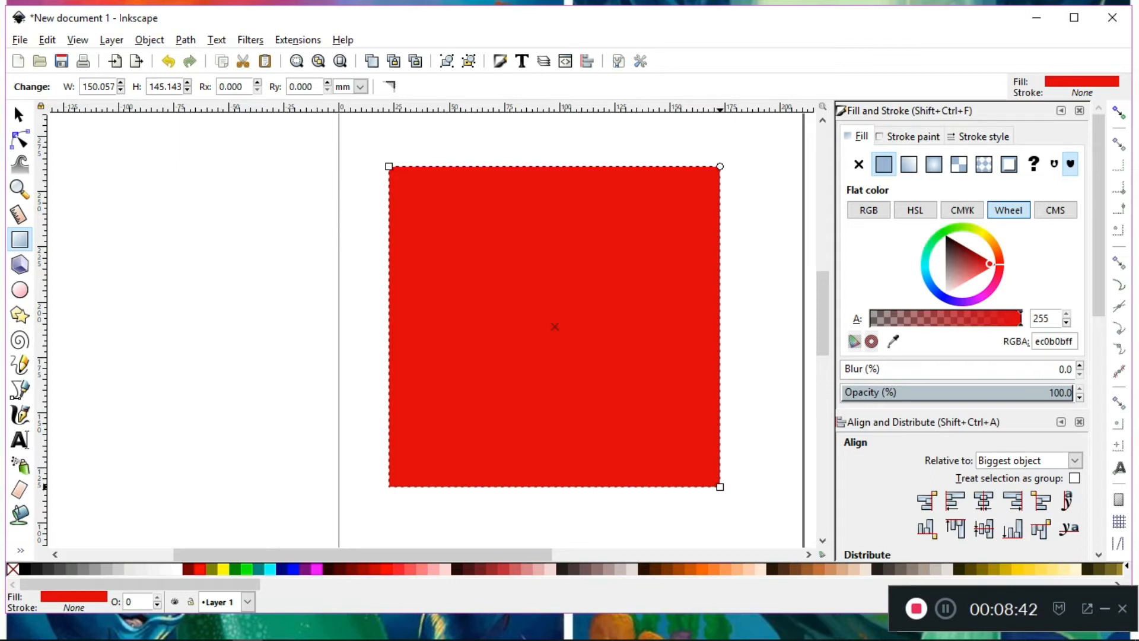
click(945, 608)
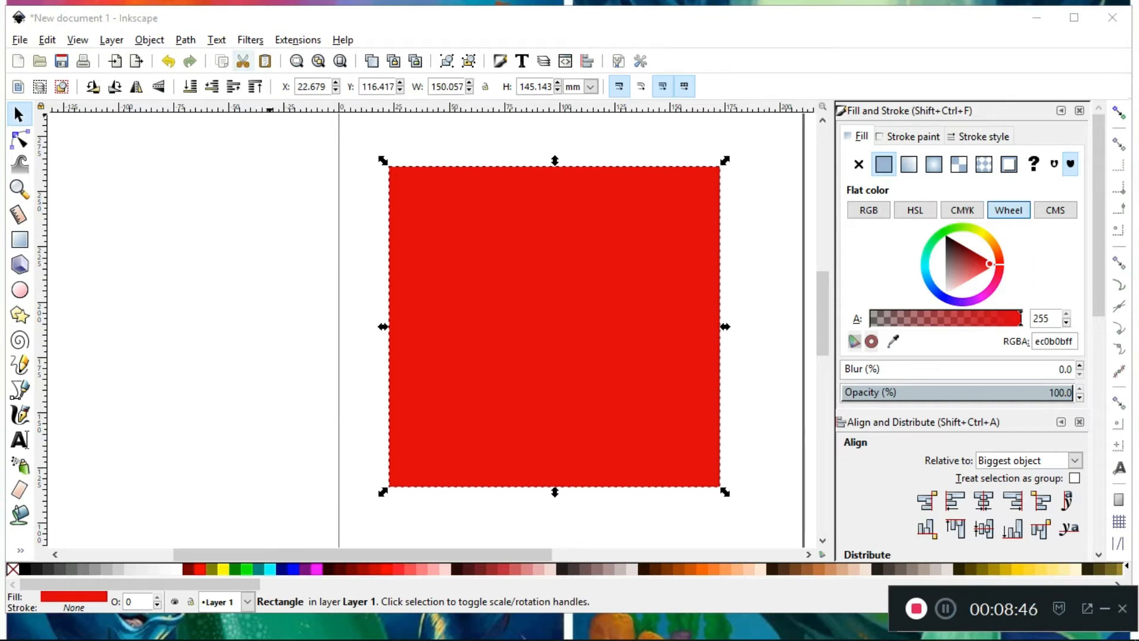
click(189, 86)
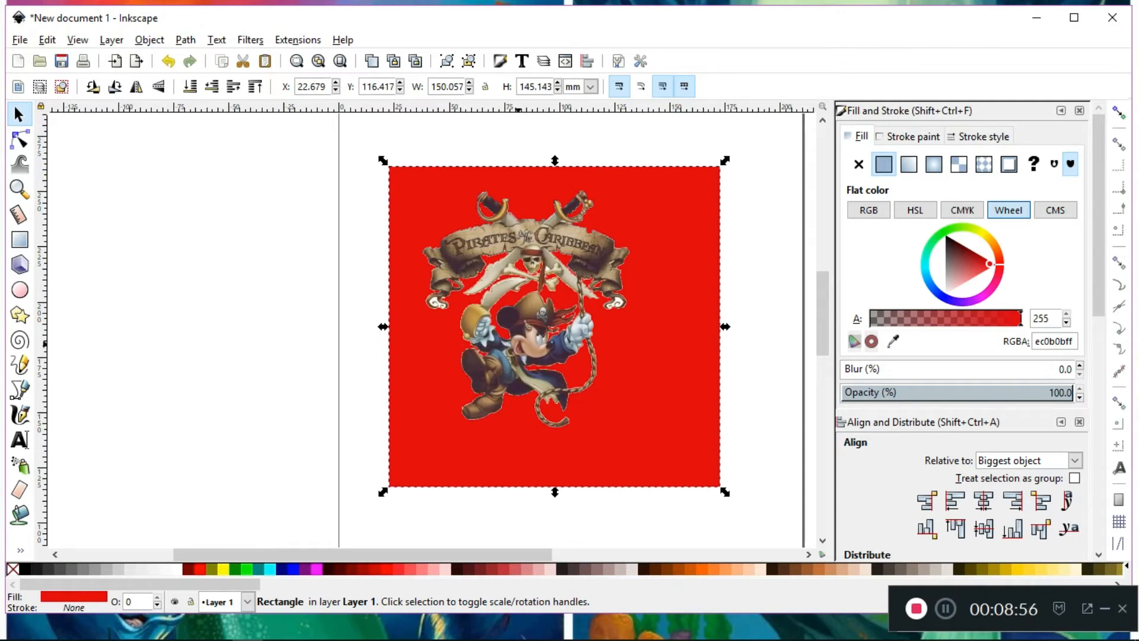
Trace the Mickey image into a single path with Trace Bitmap, using Brightness cutoff at a threshold of 0.950
click(518, 344)
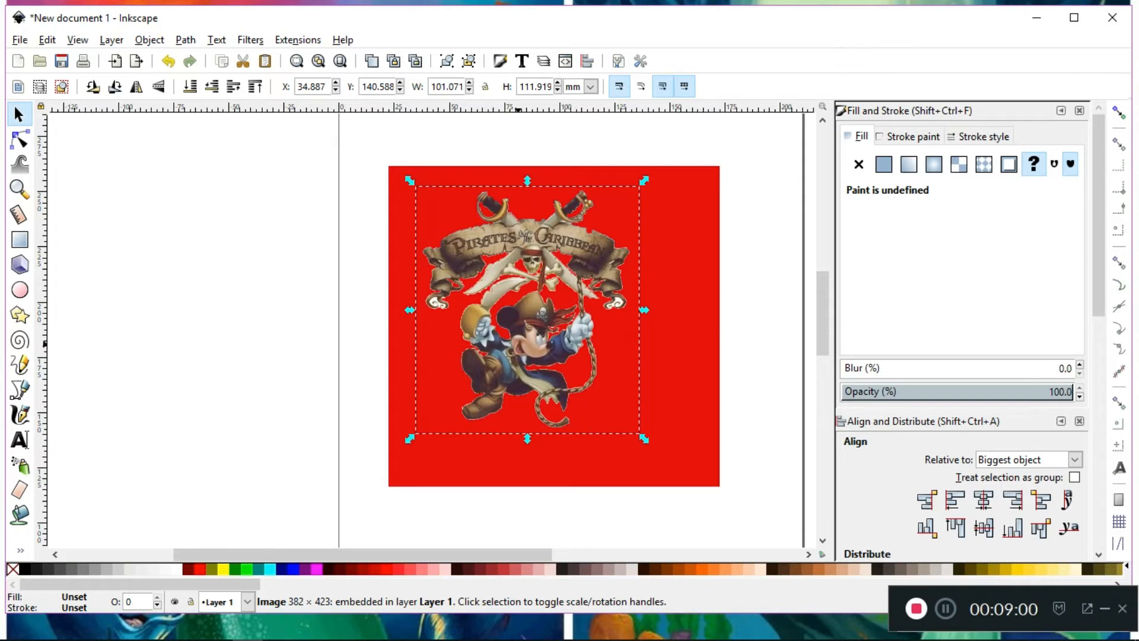
click(185, 40)
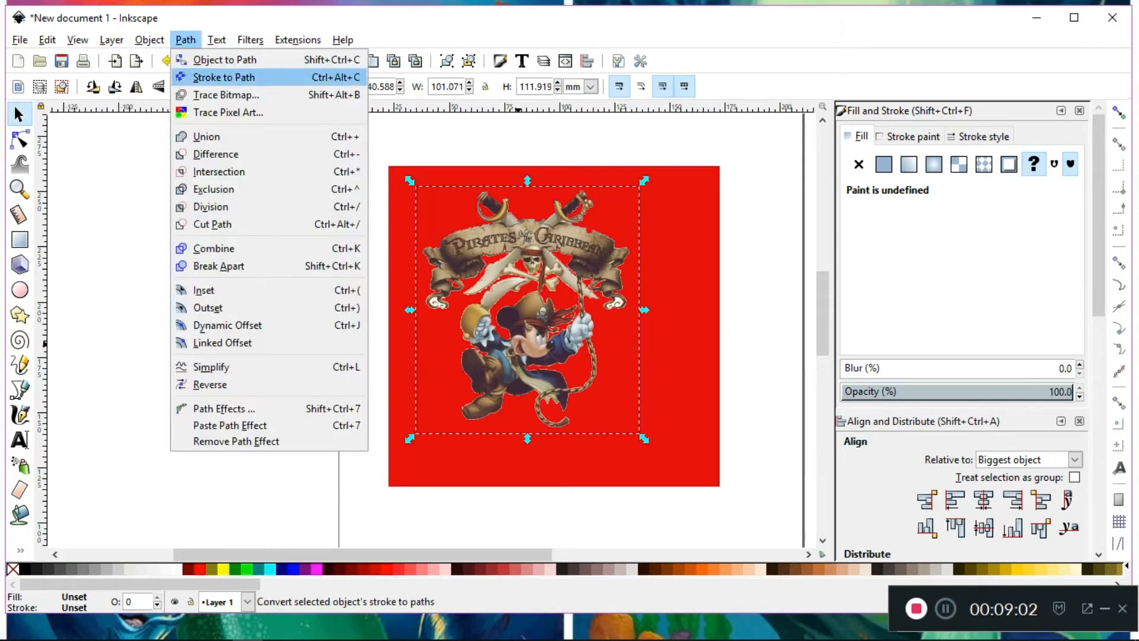
click(226, 95)
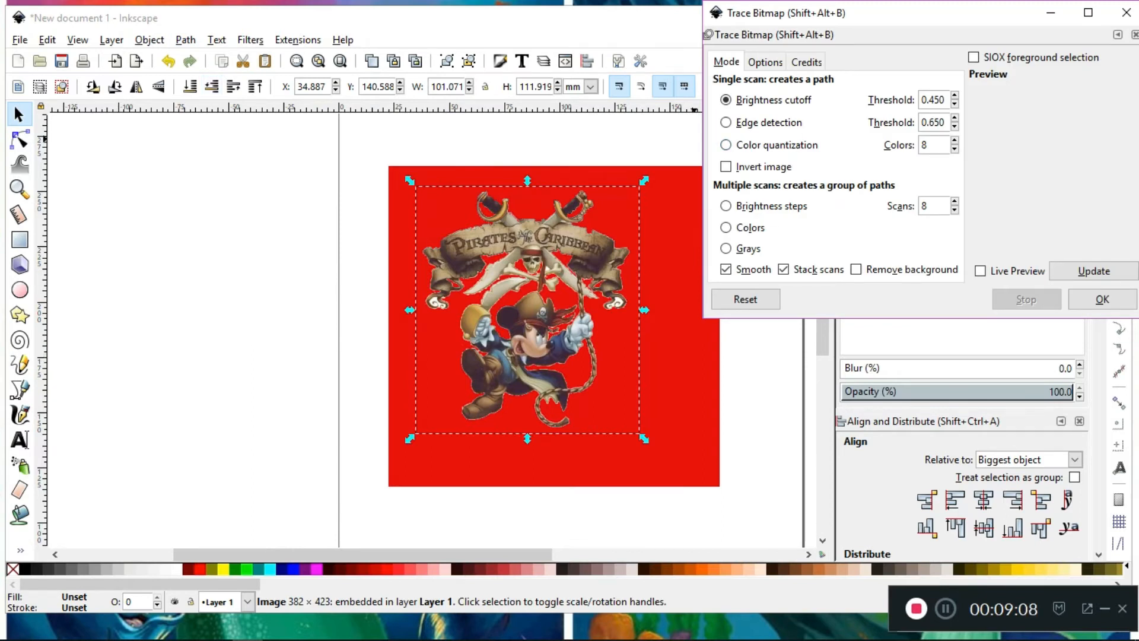
click(1093, 270)
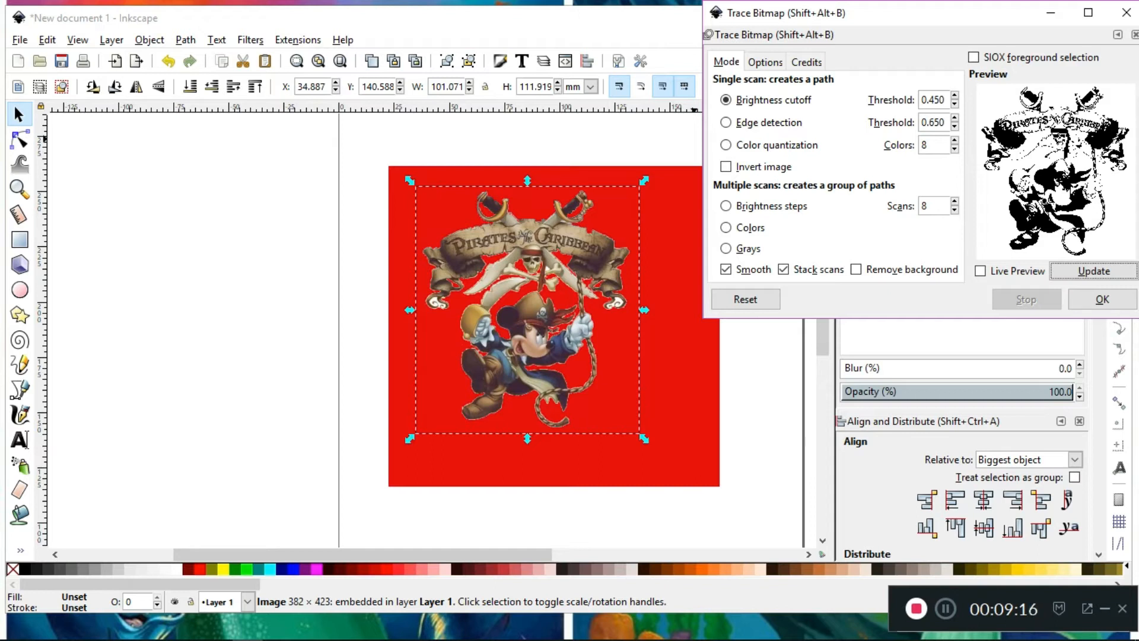
click(954, 96)
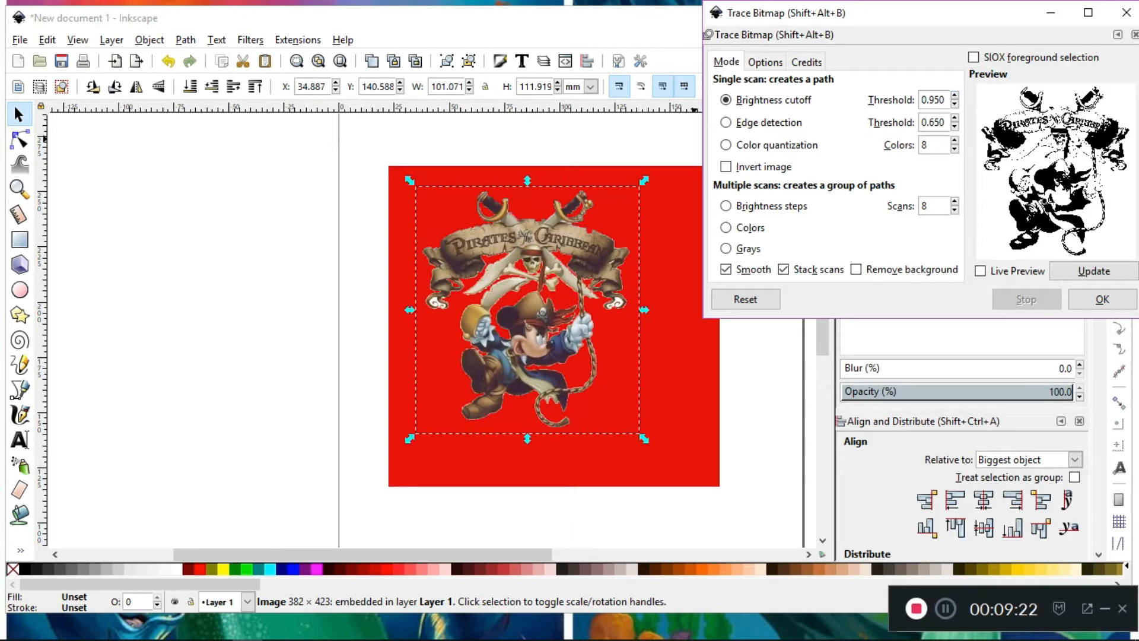
click(1094, 271)
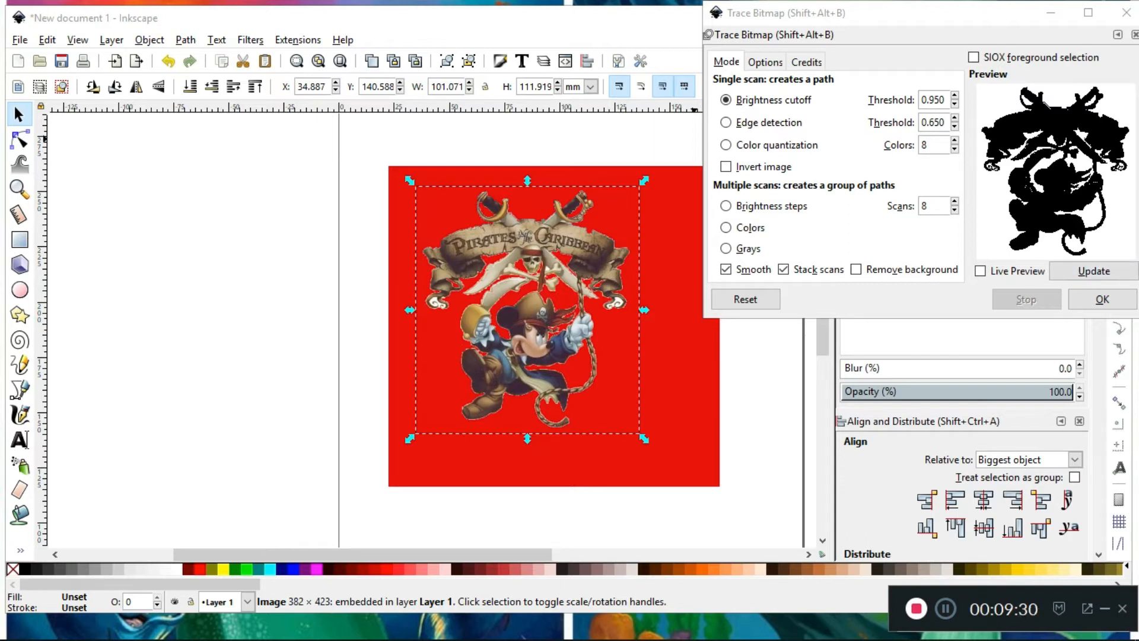
click(1102, 299)
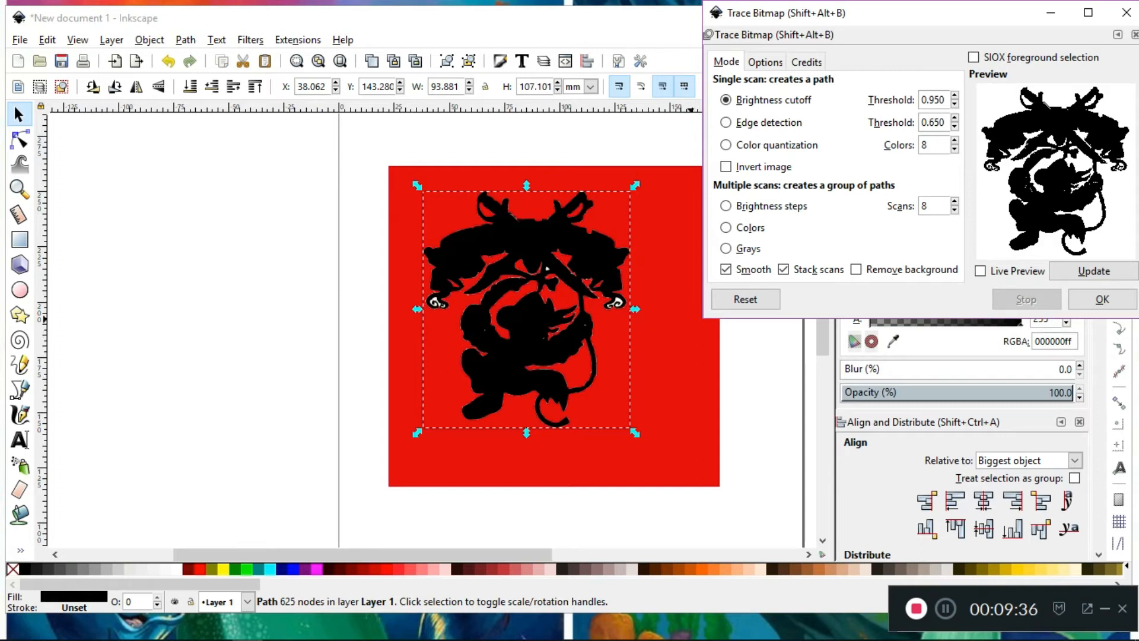
Fill the traced Mickey silhouette with white and expand it outward with a dynamic offset of about 3.1 pt
click(1125, 12)
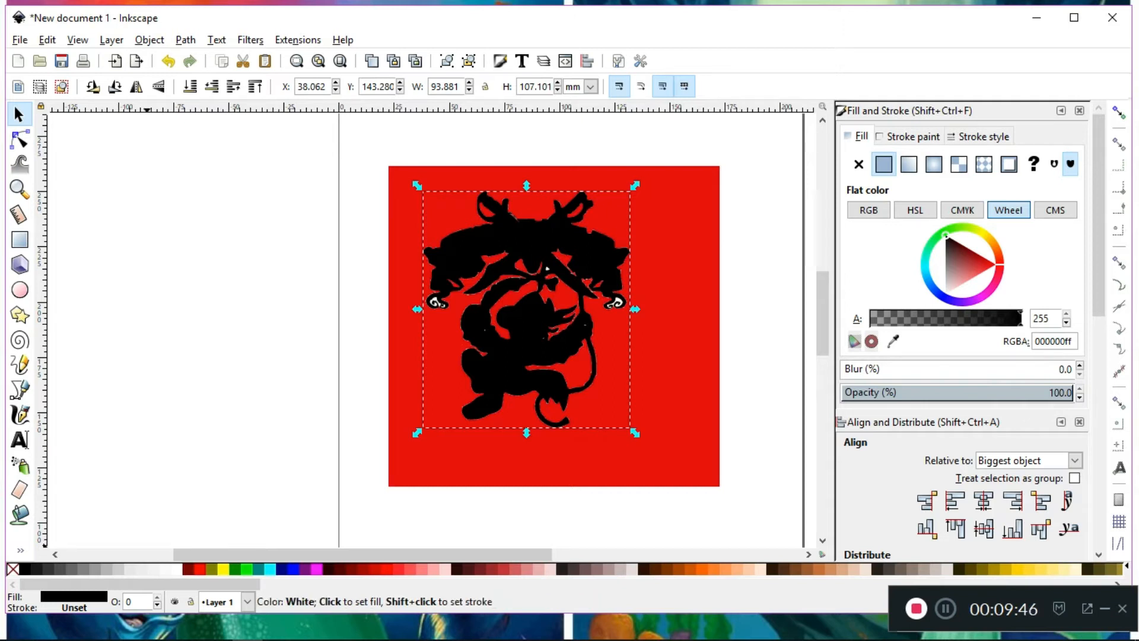
click(177, 568)
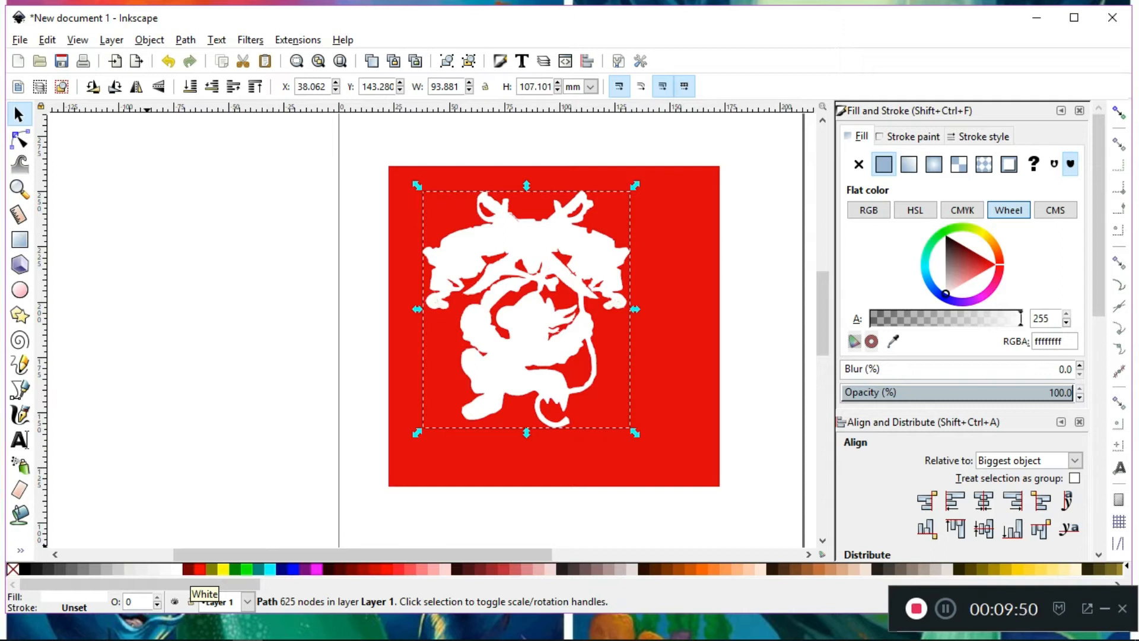
key(n)
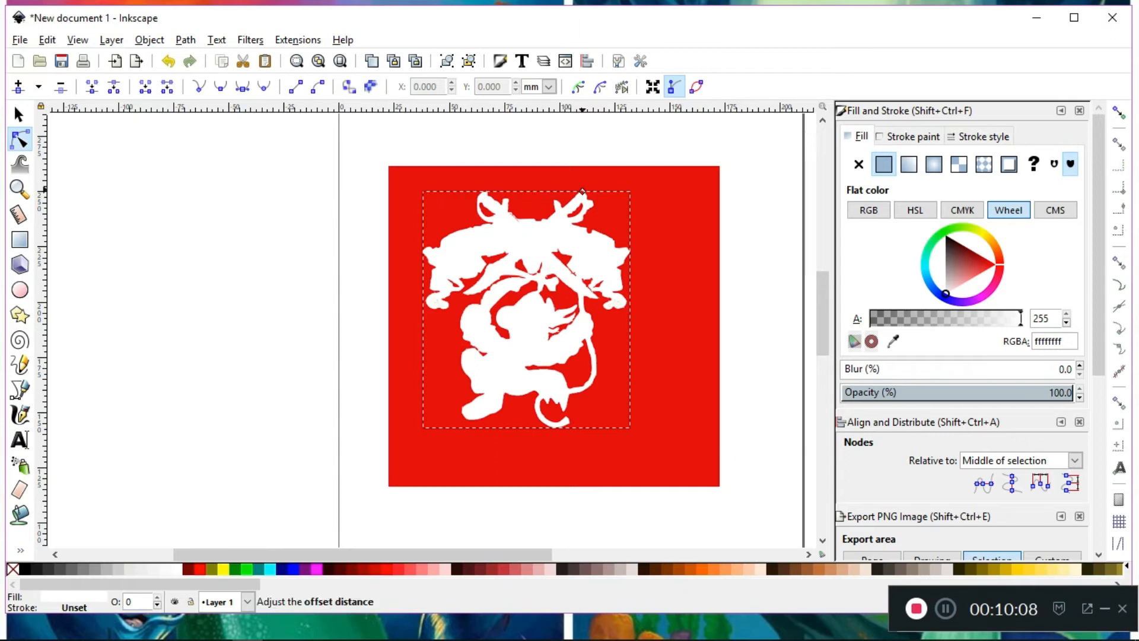
drag(582, 191, 582, 187)
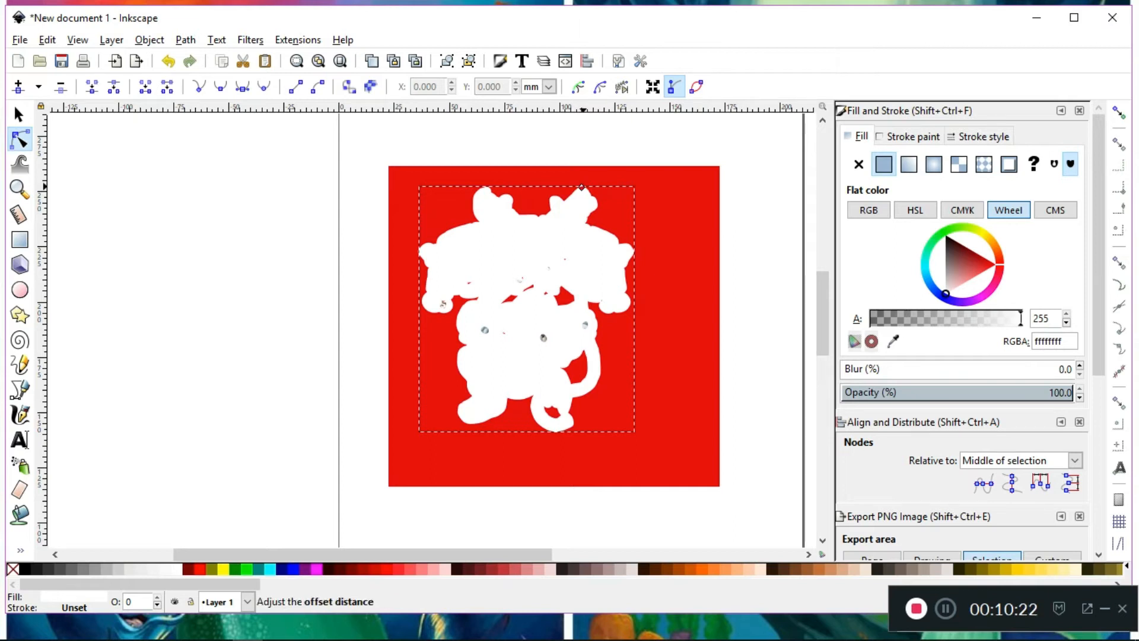
drag(581, 187, 581, 185)
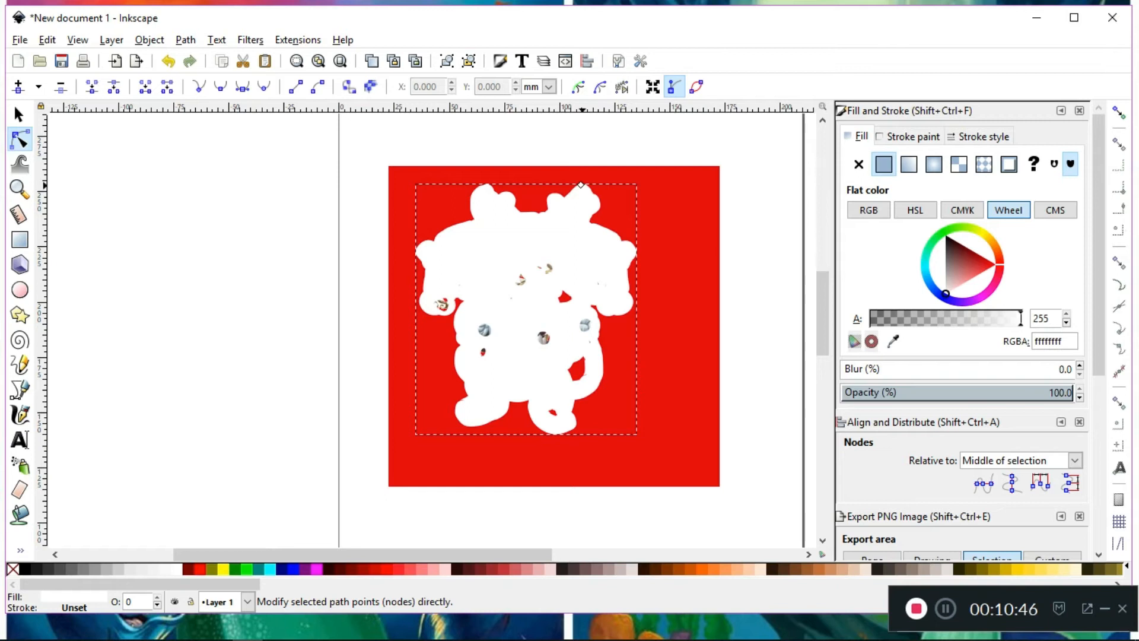
Preview the white offset shape as a border behind the Mickey image, return it to the front and simplify its path
key(s)
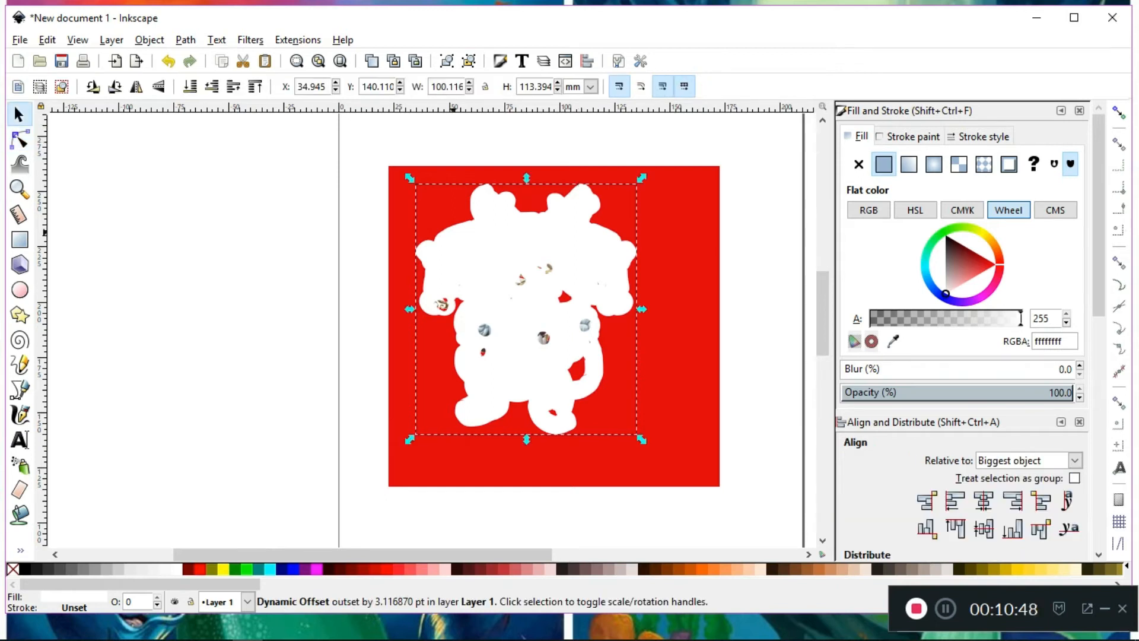
click(212, 86)
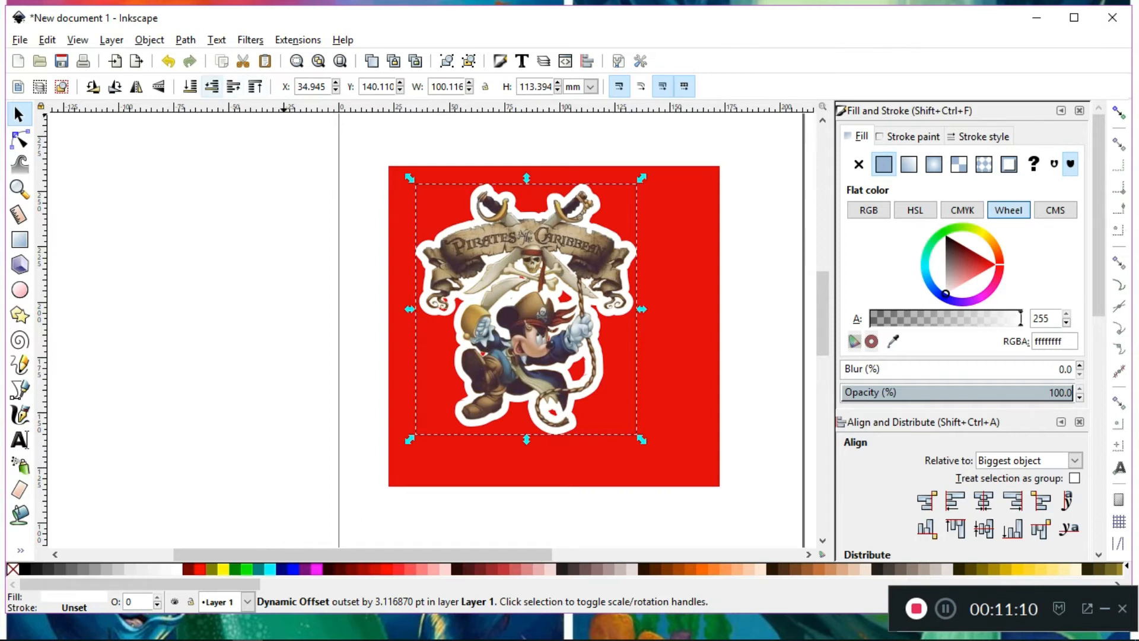
click(234, 87)
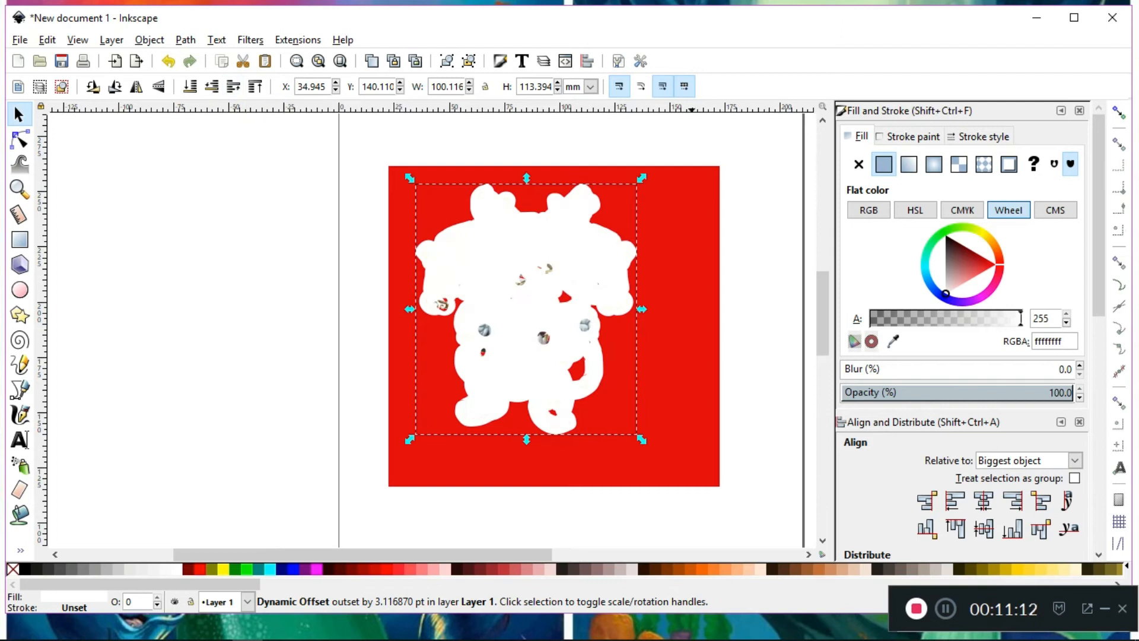
click(185, 40)
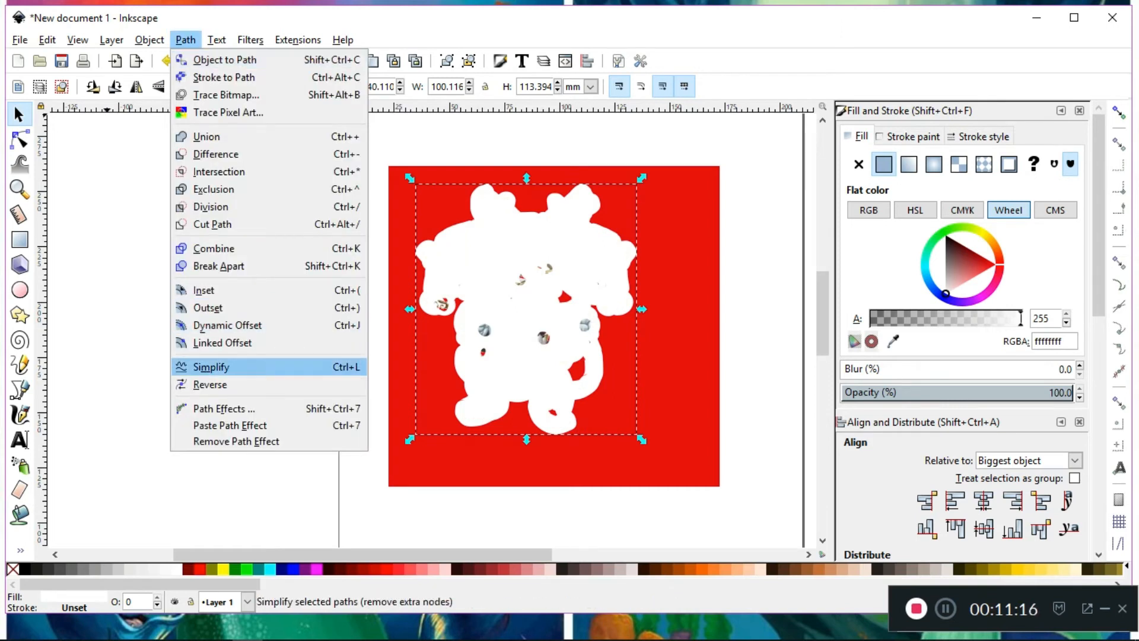
click(211, 366)
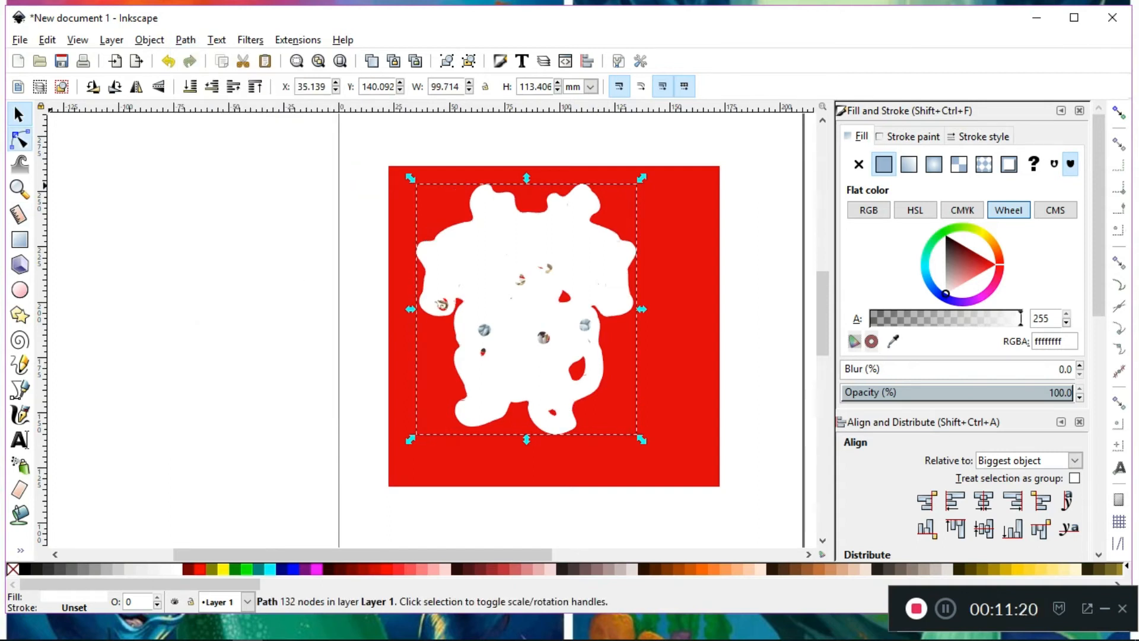
Delete the inner nodes outlining the small holes in the middle of the white shape, from the banner's centre down to the torso
click(19, 140)
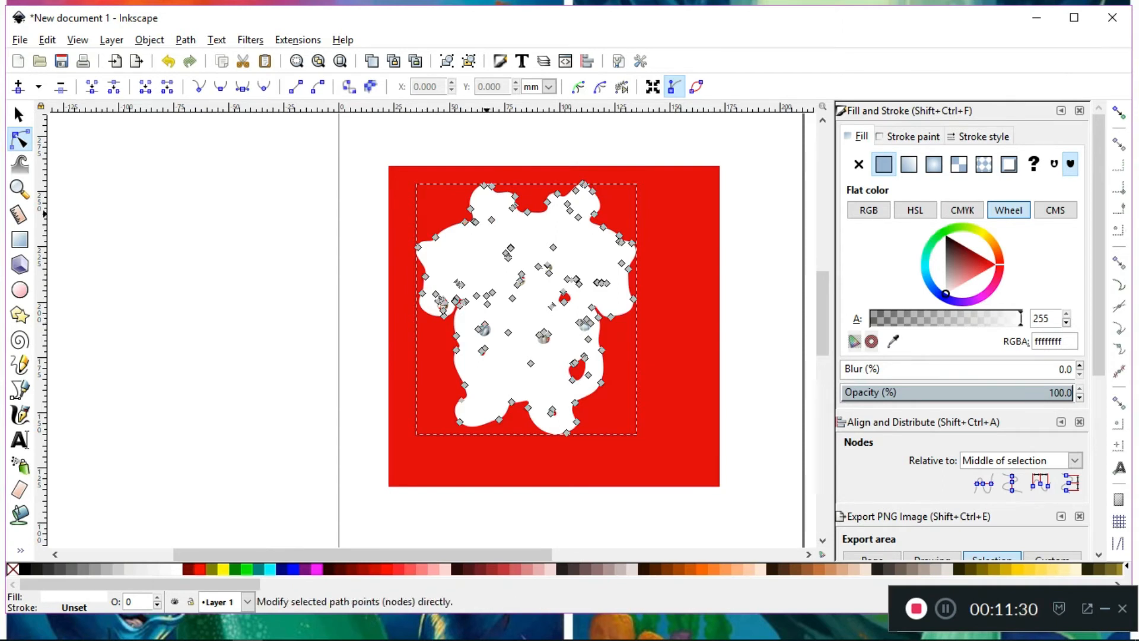
drag(473, 241, 561, 282)
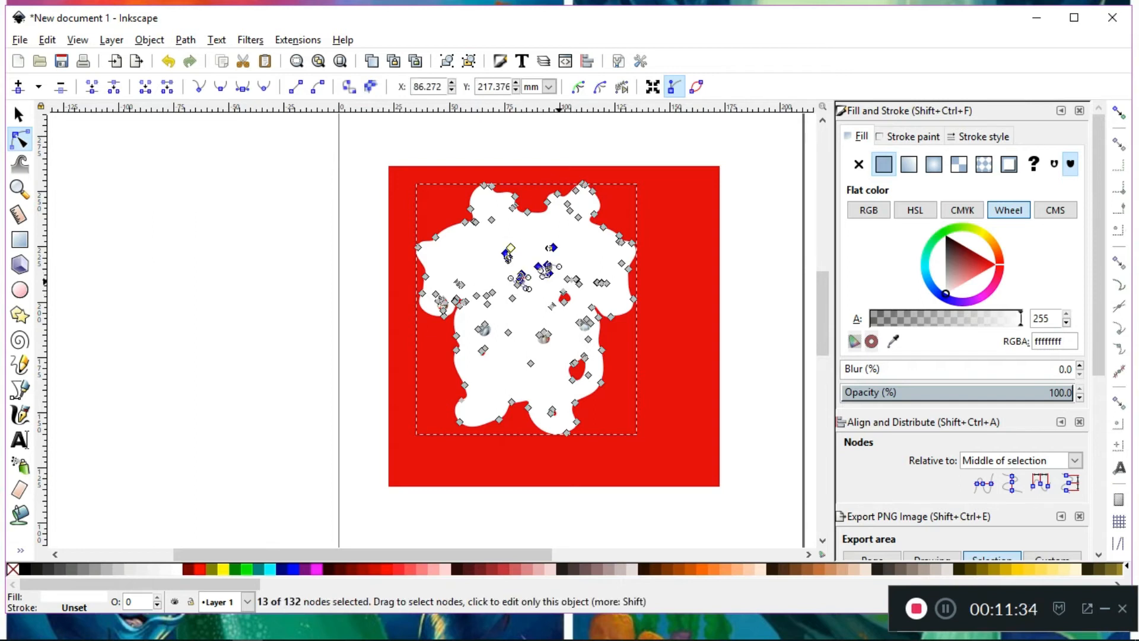
drag(507, 256, 415, 547)
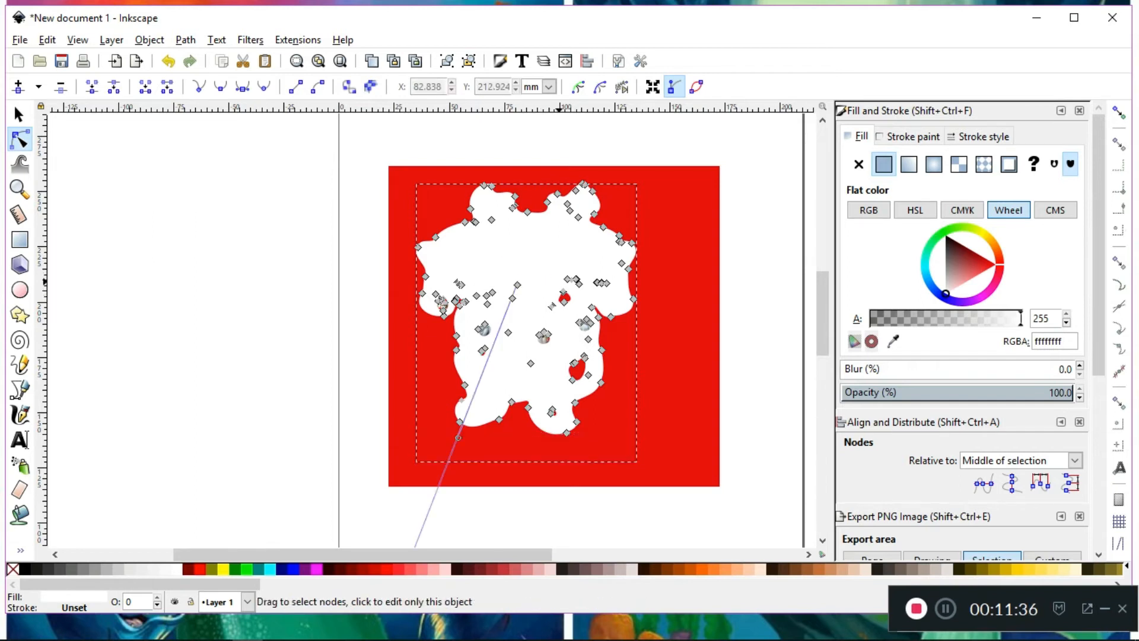
drag(469, 272, 536, 386)
key(Delete)
drag(528, 318, 560, 351)
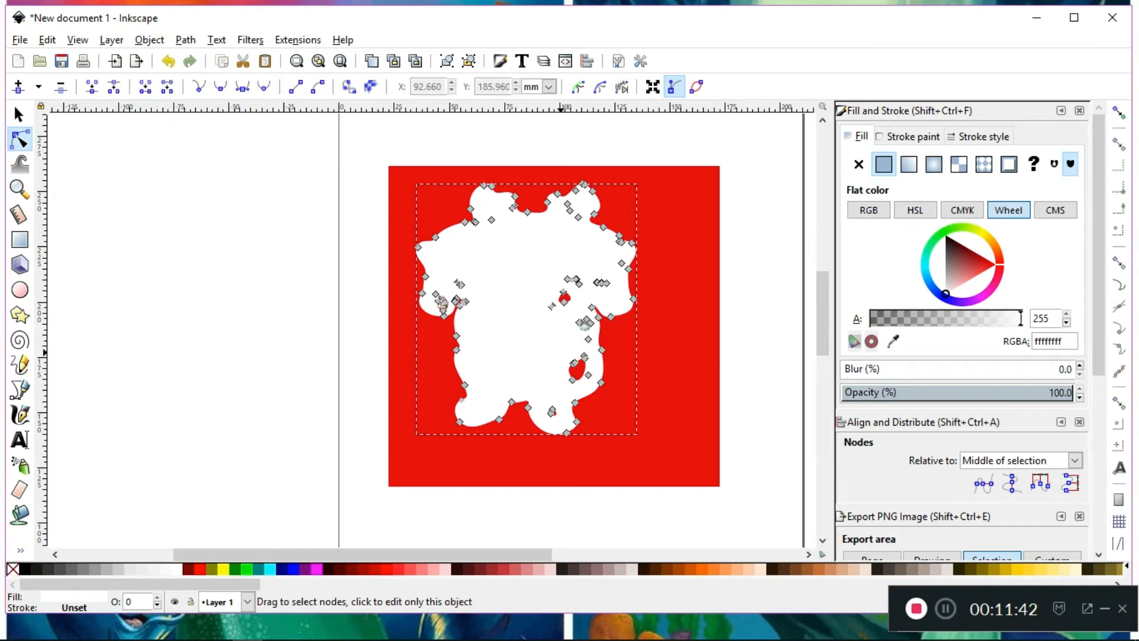
Delete the stray inner nodes right of the white shape's centre, including those across the right end of the banner
click(551, 306)
key(Delete)
drag(555, 263, 619, 295)
key(Delete)
click(622, 262)
key(Delete)
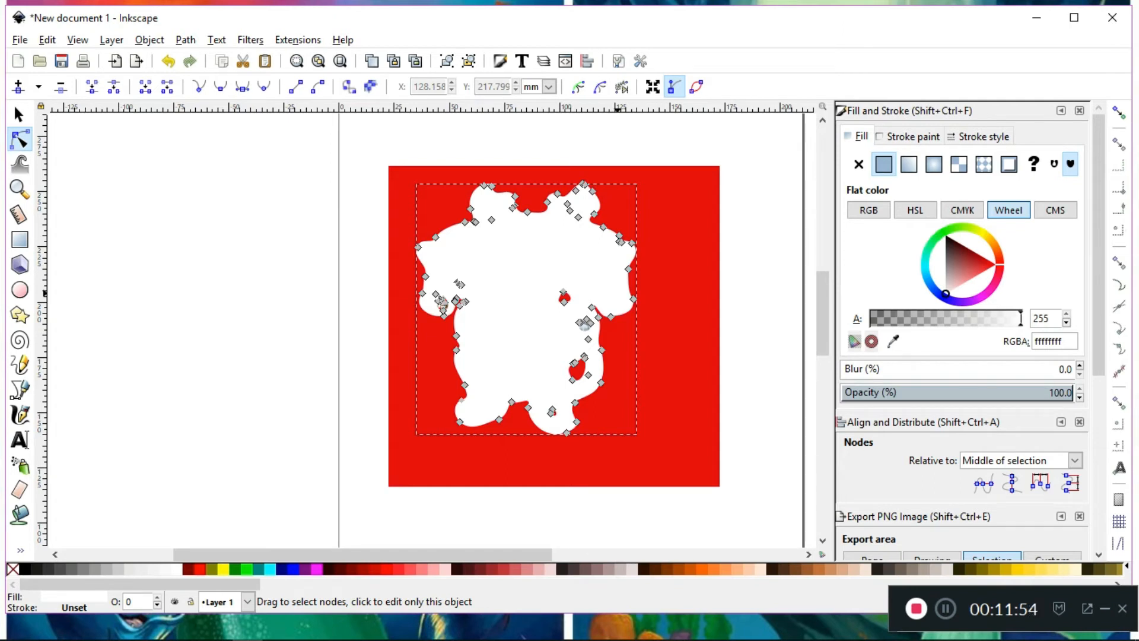
Delete the stray inner nodes around the left banner curl and the hole at Mickey's rope-holding hand
click(461, 284)
drag(432, 286, 448, 311)
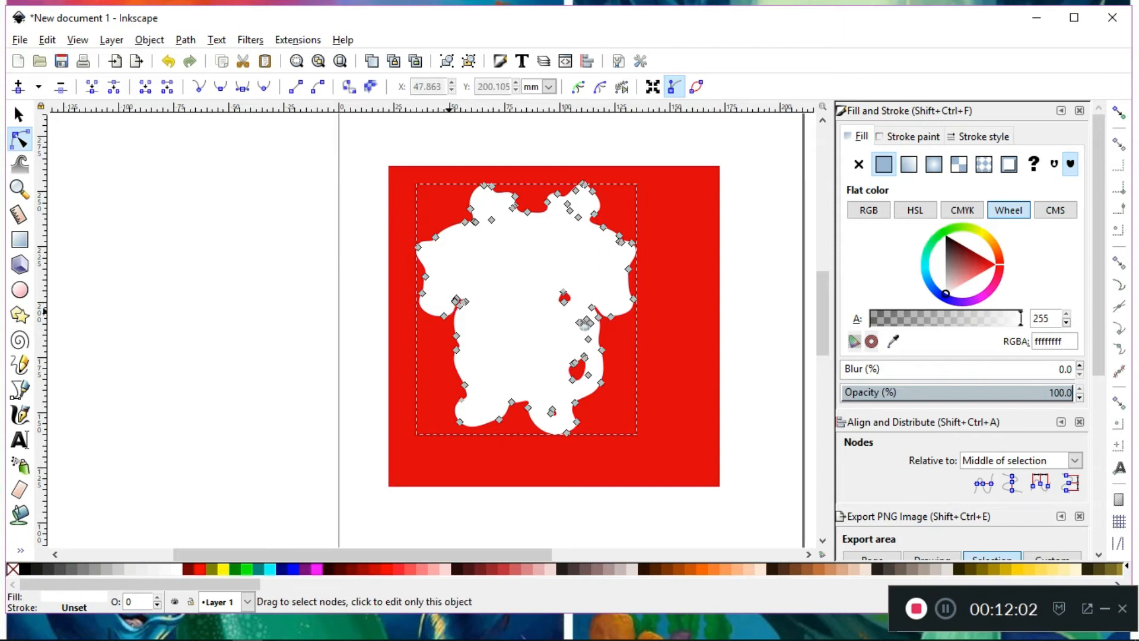
click(465, 301)
key(Delete)
drag(575, 308, 592, 340)
key(Delete)
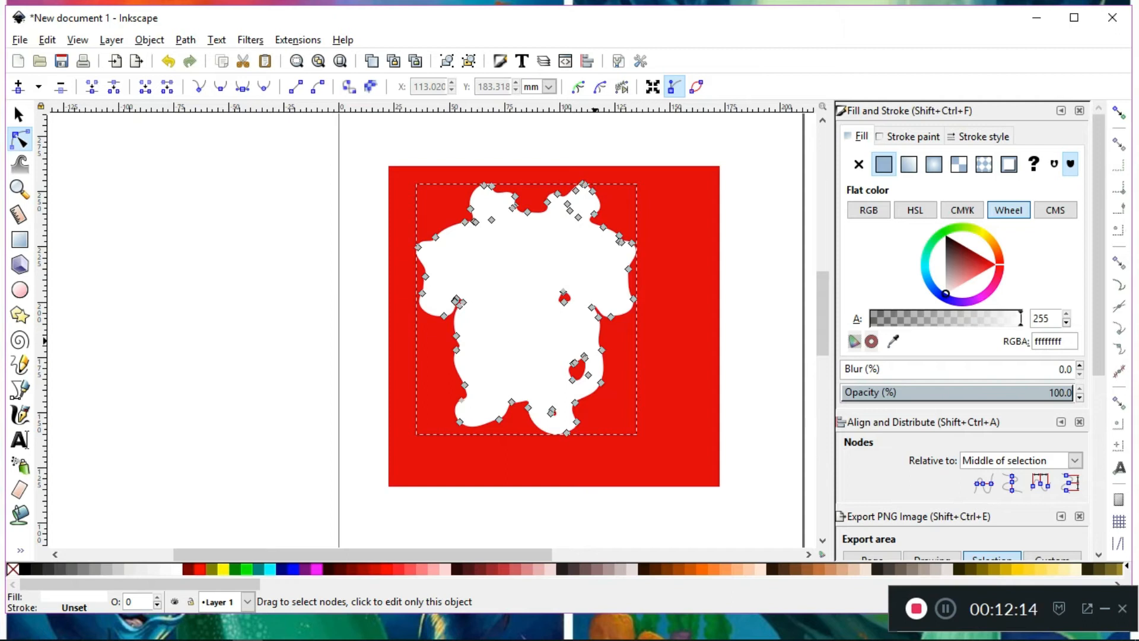
Lower the cleaned white path behind the Mickey image and group the path with the image
key(s)
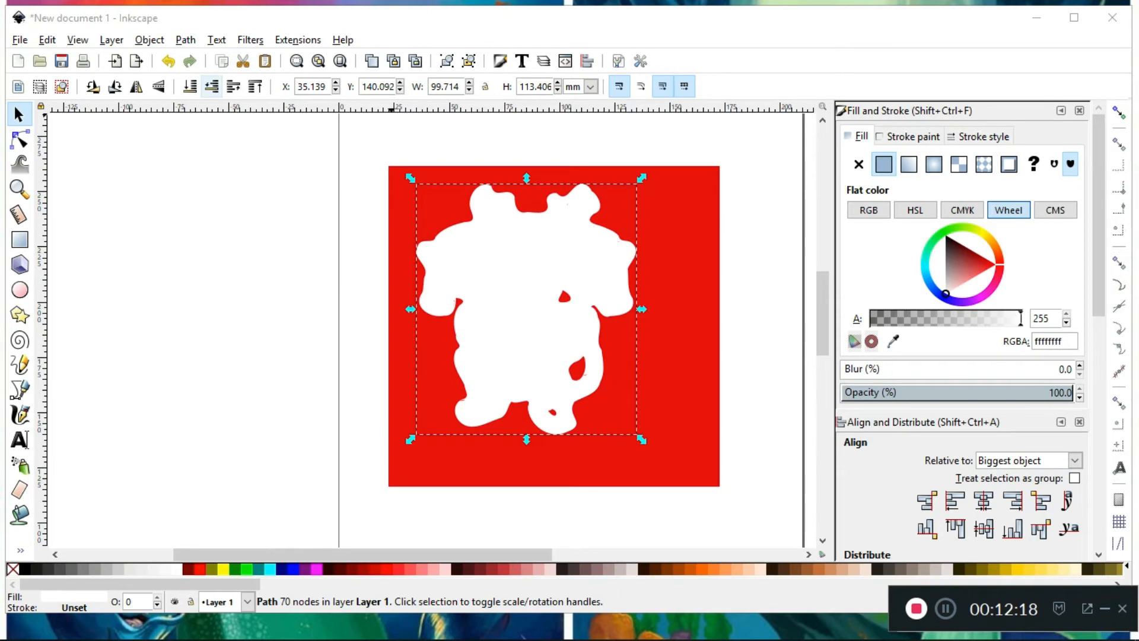
click(211, 87)
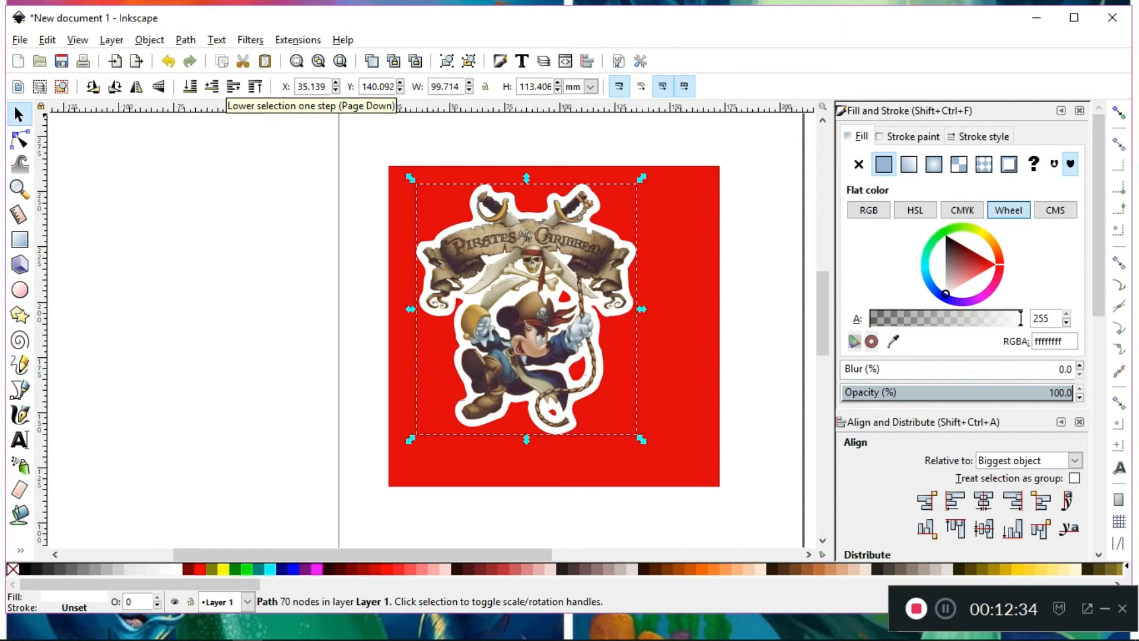
shift+click(527, 320)
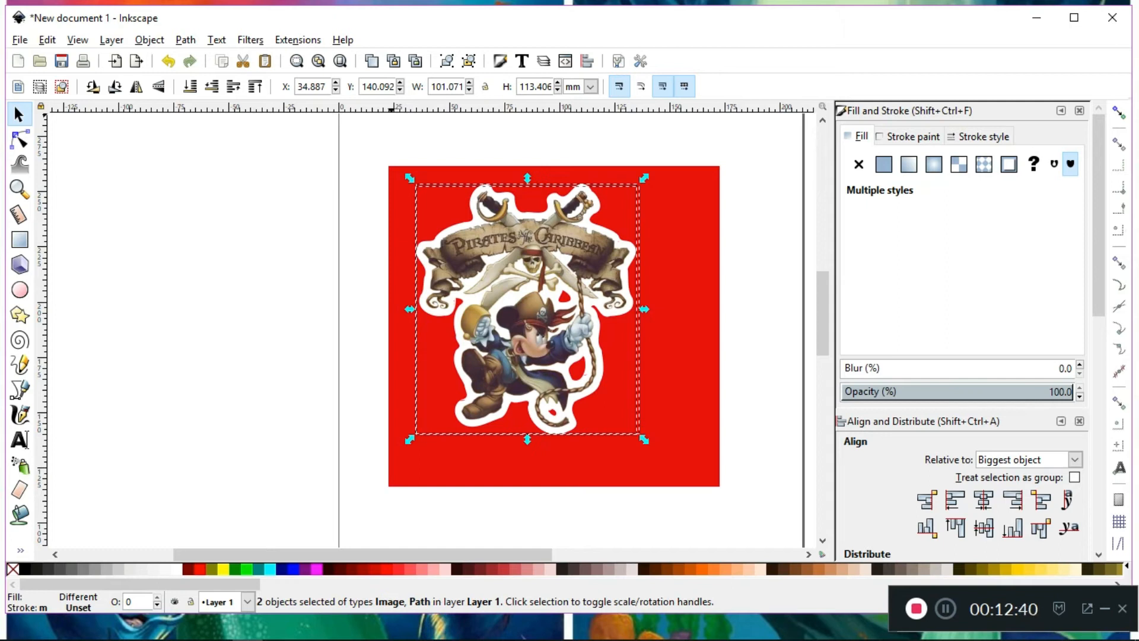
drag(536, 234, 615, 236)
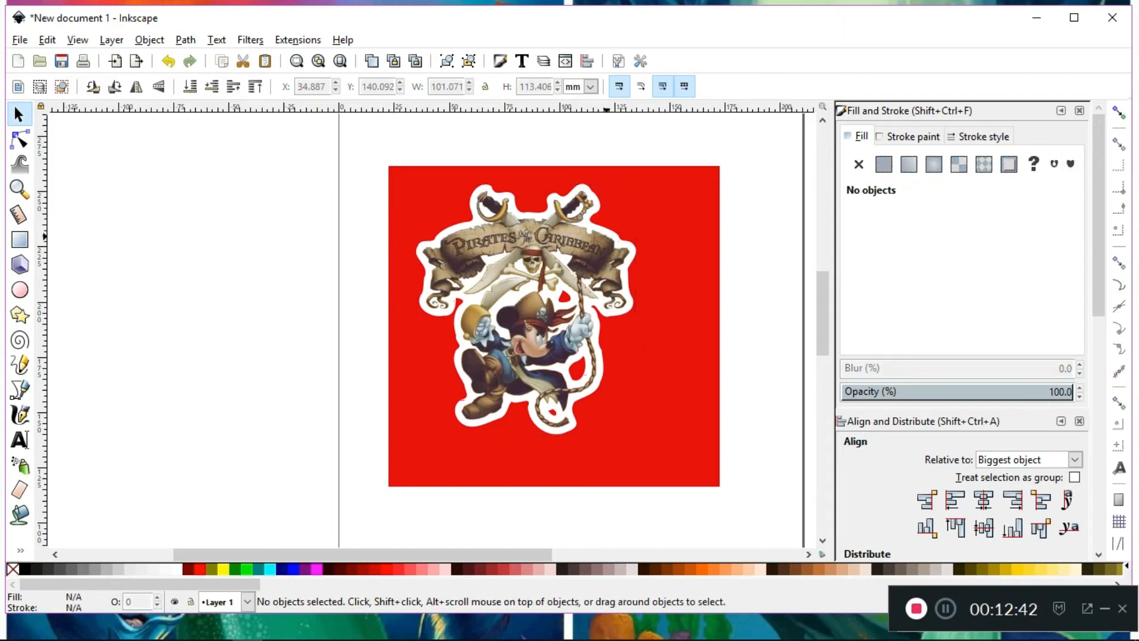
click(606, 236)
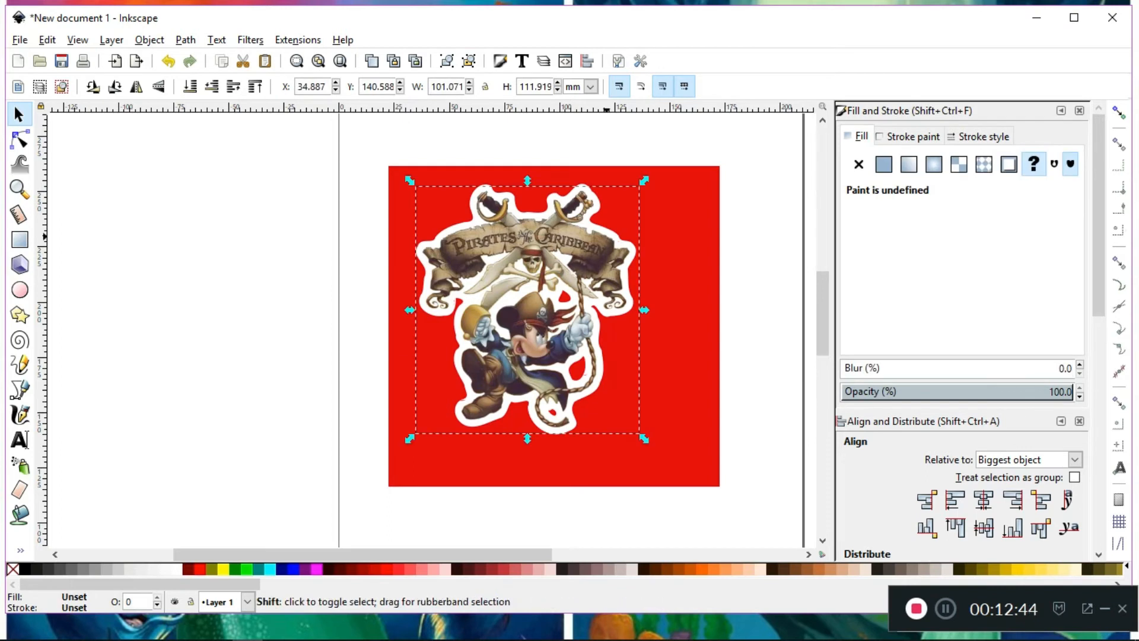
shift+click(622, 237)
drag(606, 236, 556, 243)
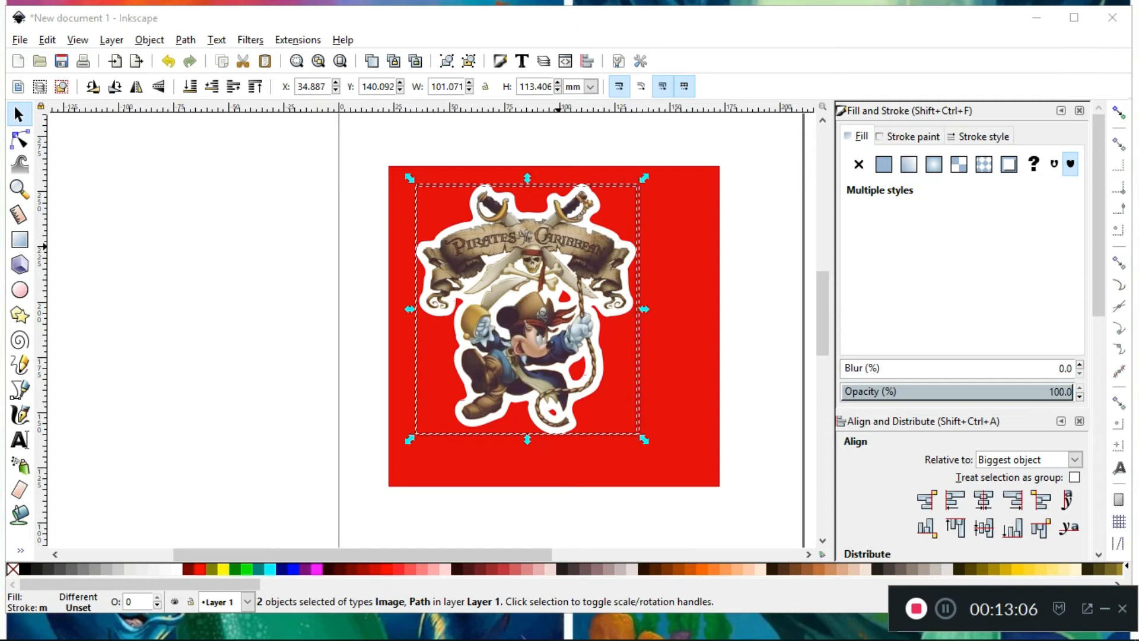
key(ctrl+g)
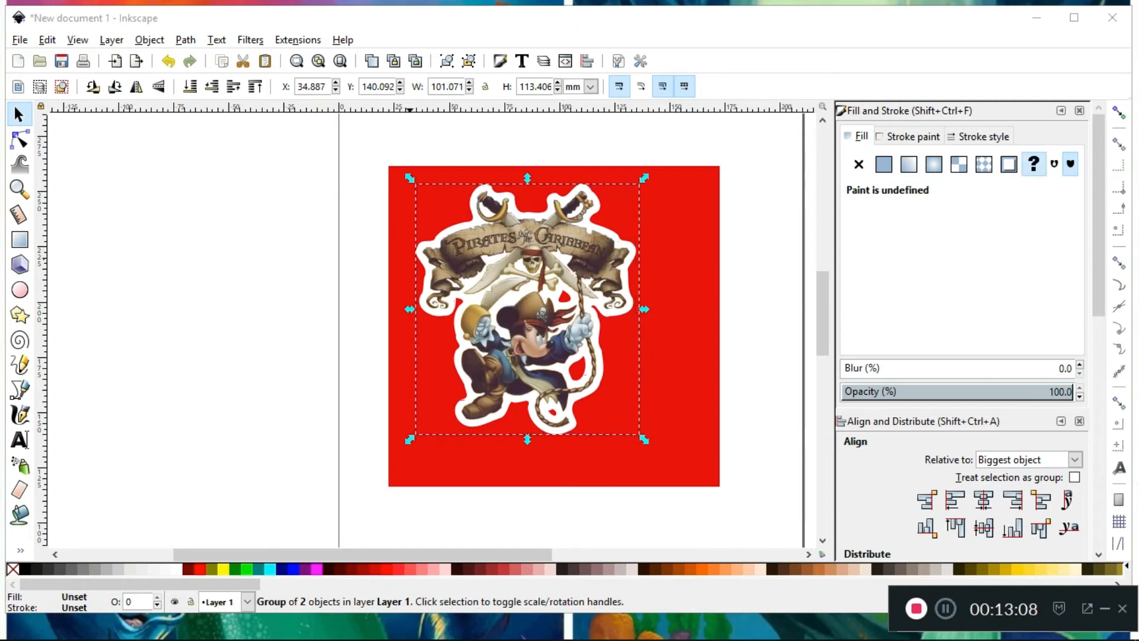
click(150, 40)
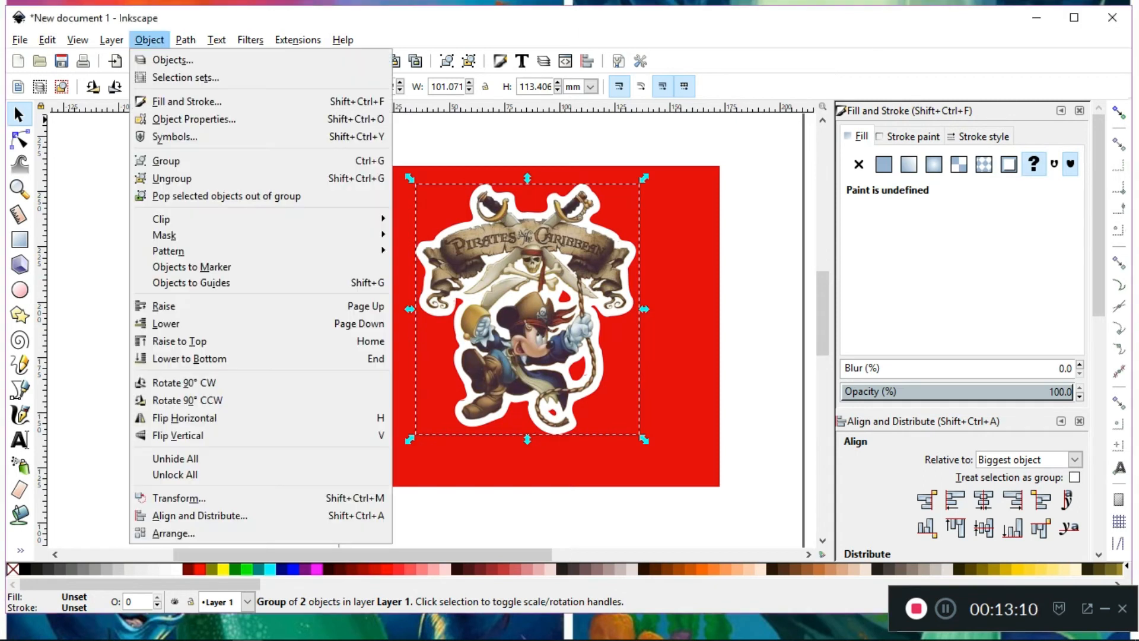
click(169, 161)
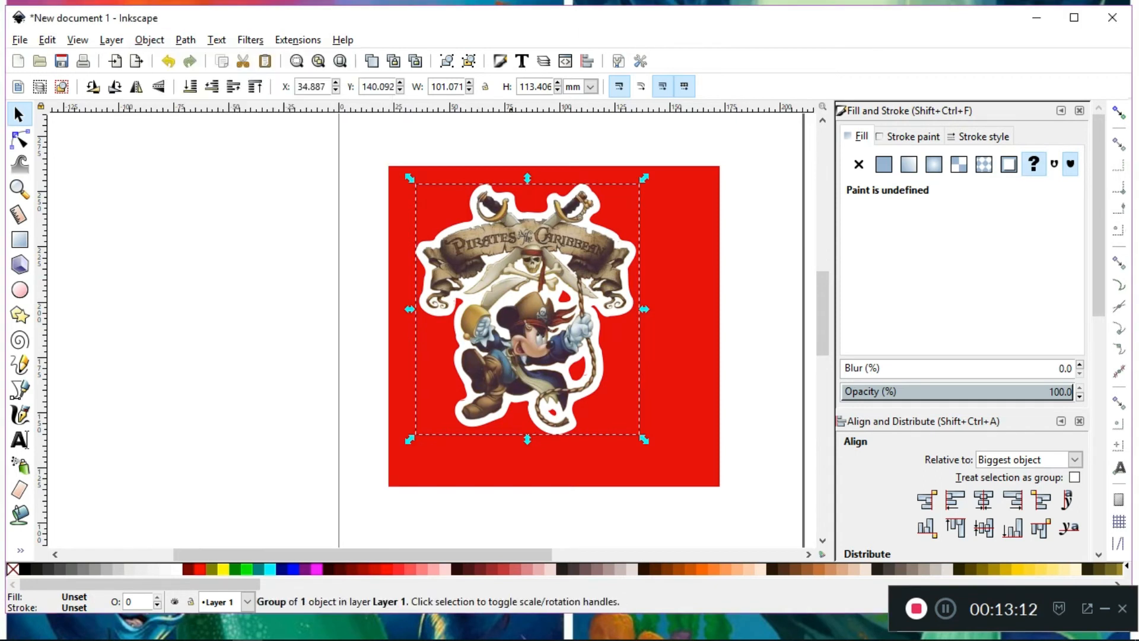
Move the grouped Mickey artwork off the red rectangle to the empty canvas left of the page
mouse_move(528, 256)
mouse_down()
mouse_move(457, 274)
mouse_move(325, 255)
mouse_move(454, 284)
mouse_move(544, 277)
mouse_move(311, 242)
mouse_move(284, 244)
mouse_move(296, 258)
mouse_move(255, 250)
mouse_move(240, 261)
mouse_move(189, 231)
mouse_move(539, 271)
mouse_up()
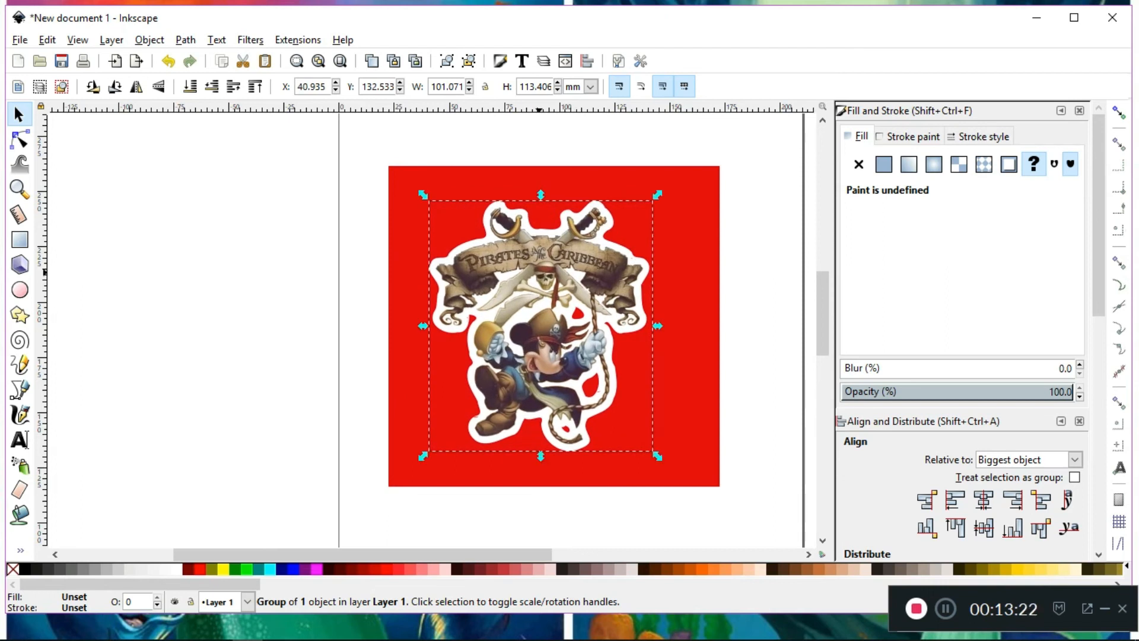
drag(530, 280, 446, 331)
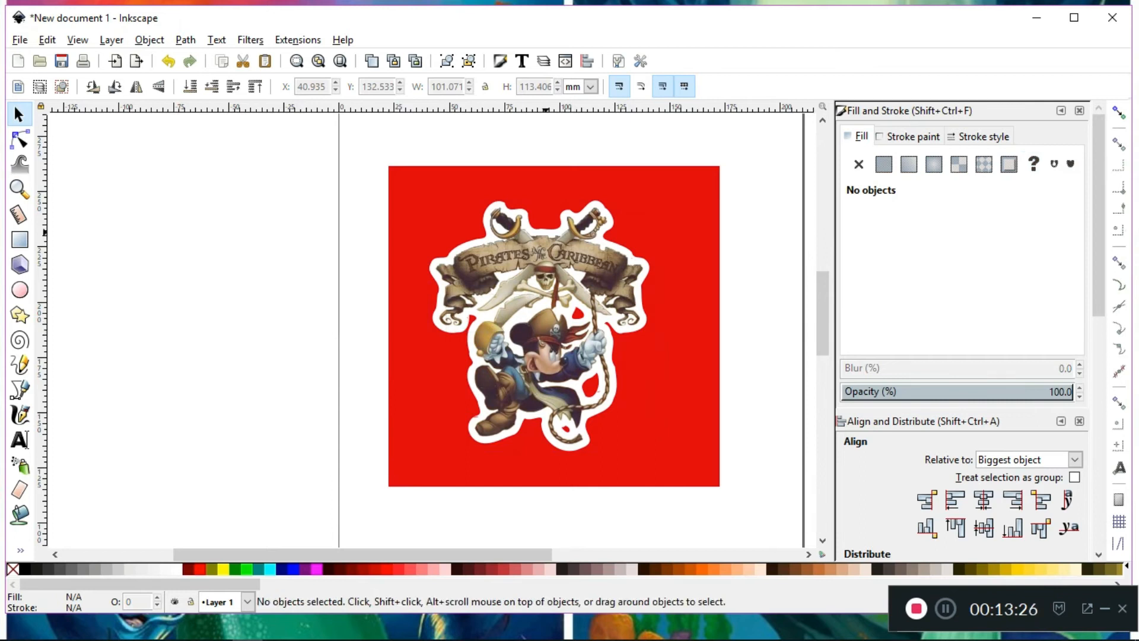
click(545, 233)
drag(545, 232, 209, 313)
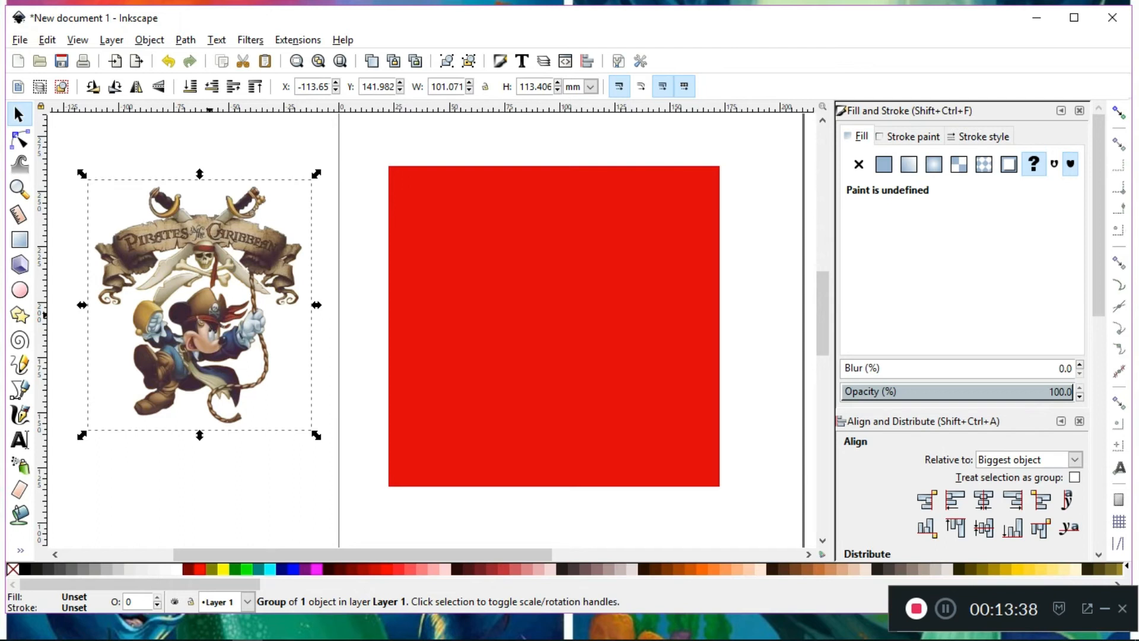
scroll(424, 329, up, 1)
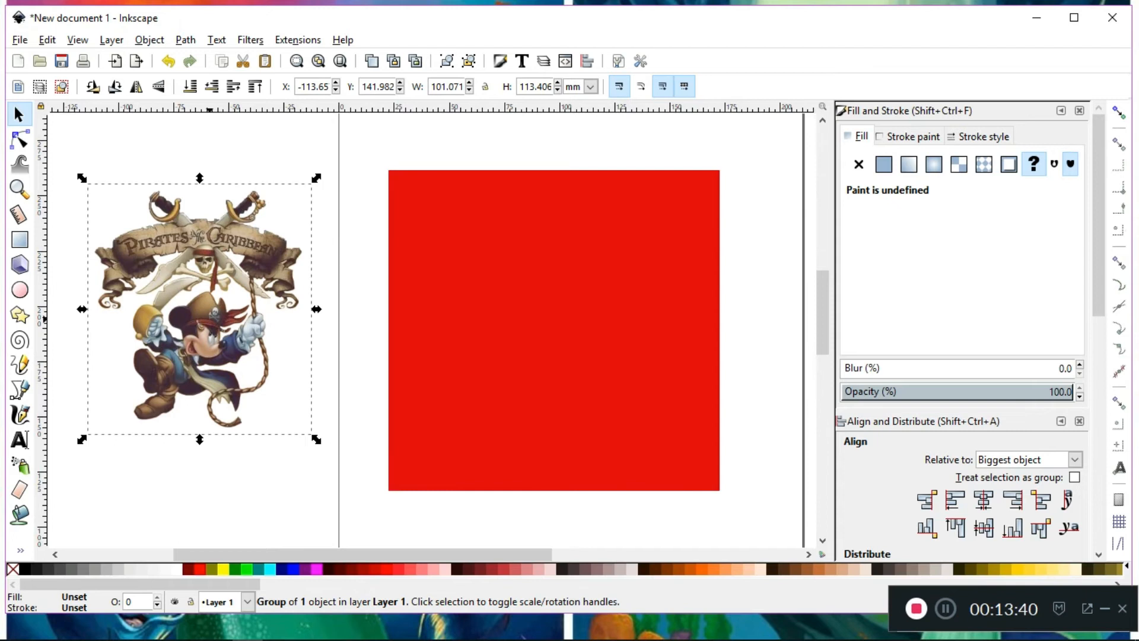
Set the PNG export of the selected group at 300 dpi to g4543.png in the disney folder of Downloads
key(shift+ctrl+e)
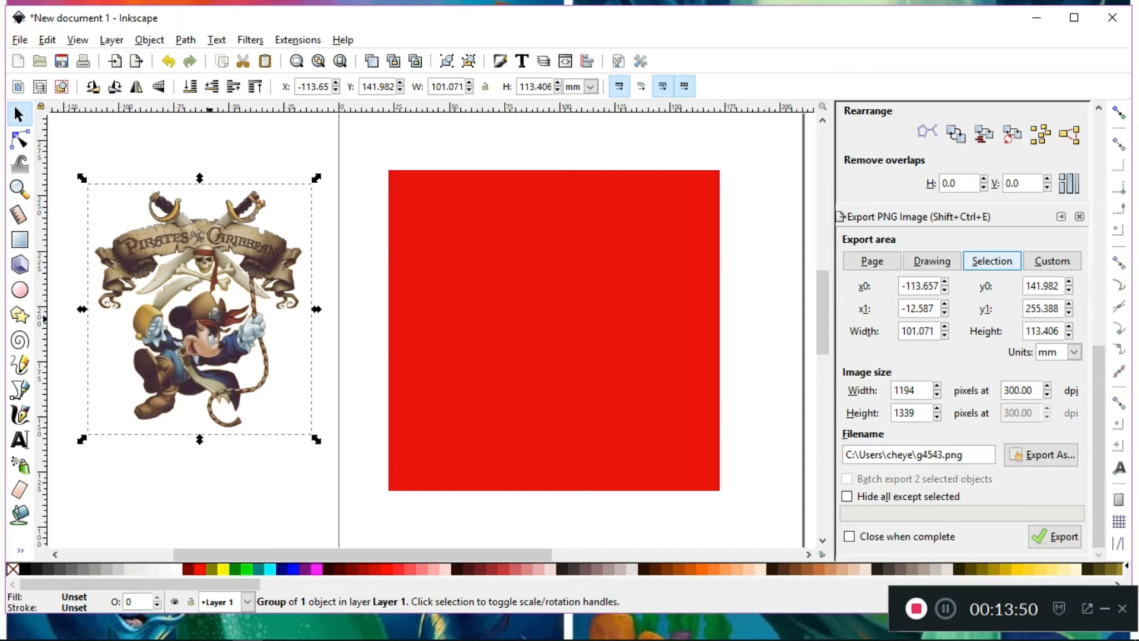
click(1041, 454)
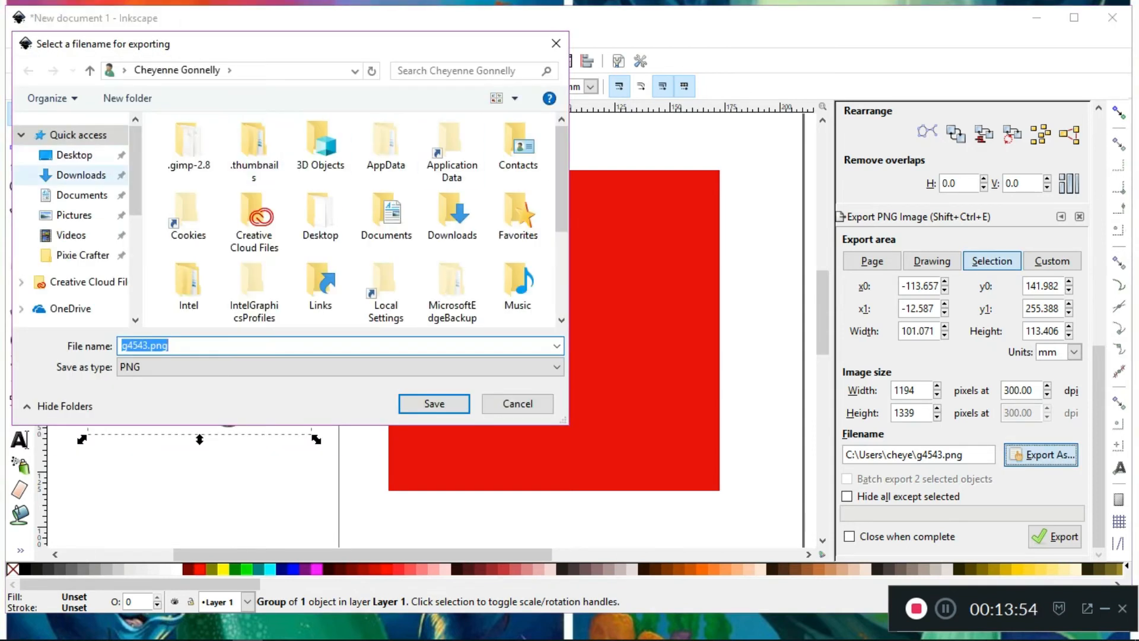
click(80, 175)
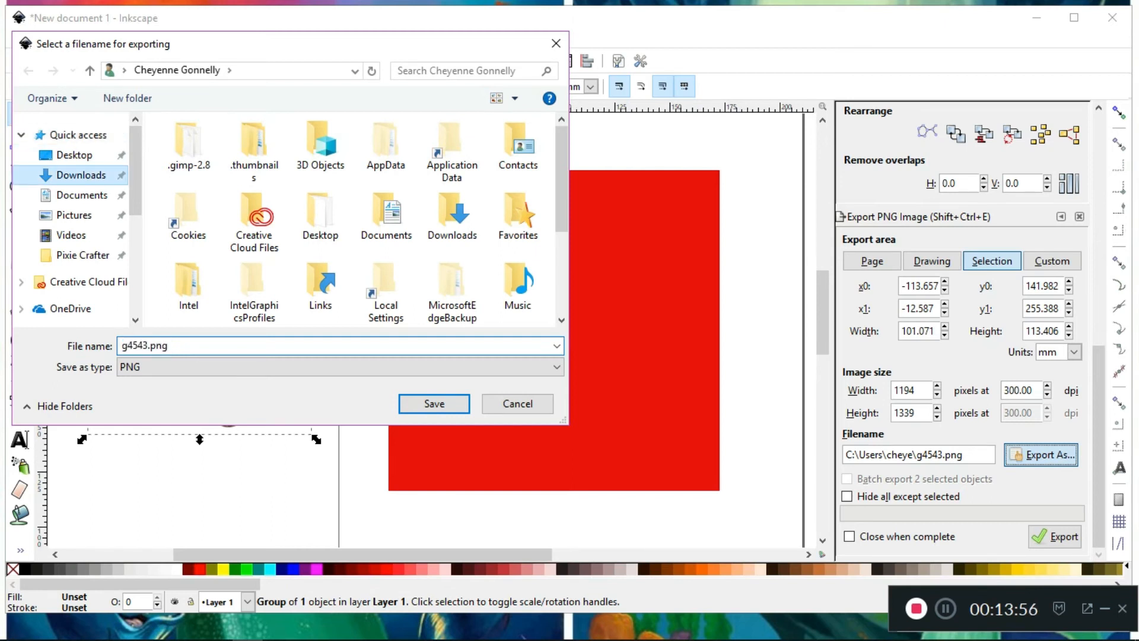
double_click(398, 163)
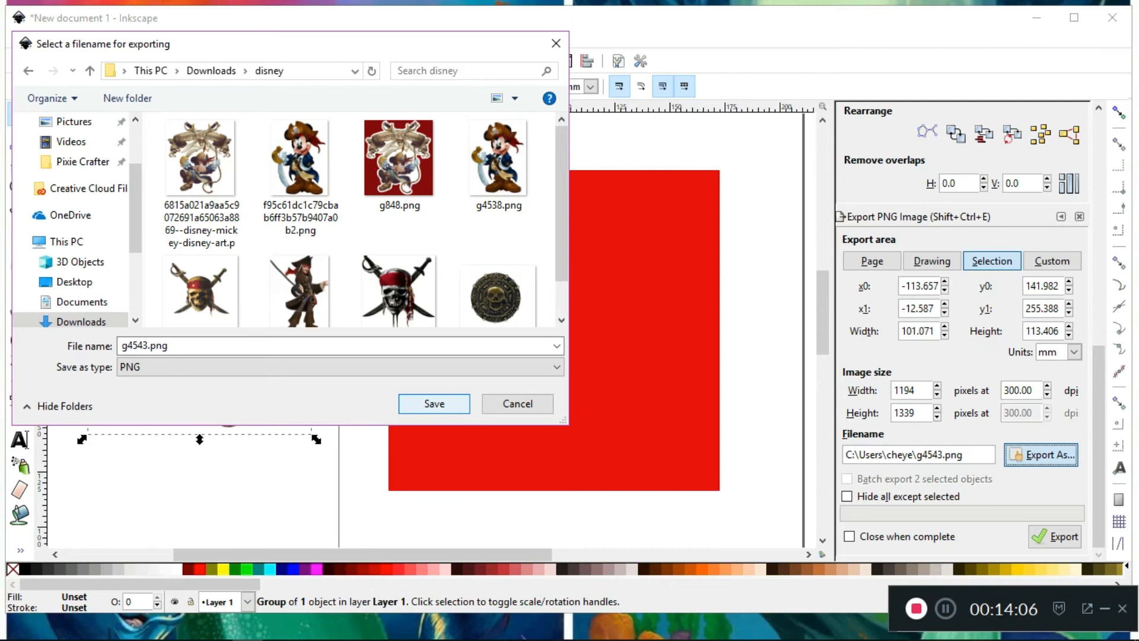
key(Return)
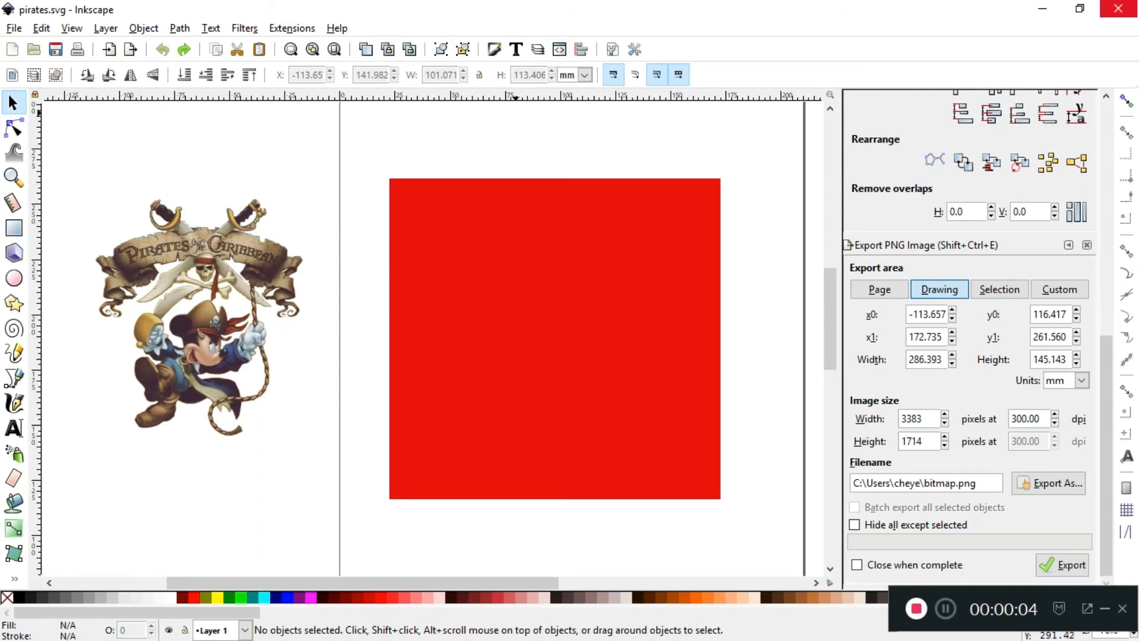
Close Inkscape, switch to Cricut Design Space in Chrome and start a new project
click(1117, 8)
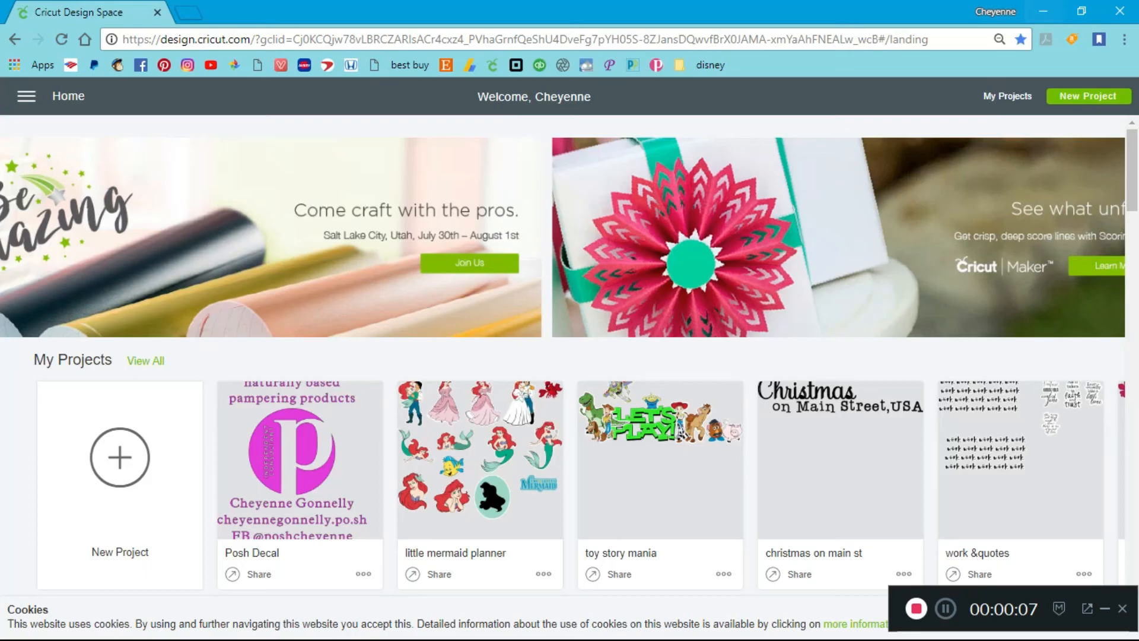
click(124, 627)
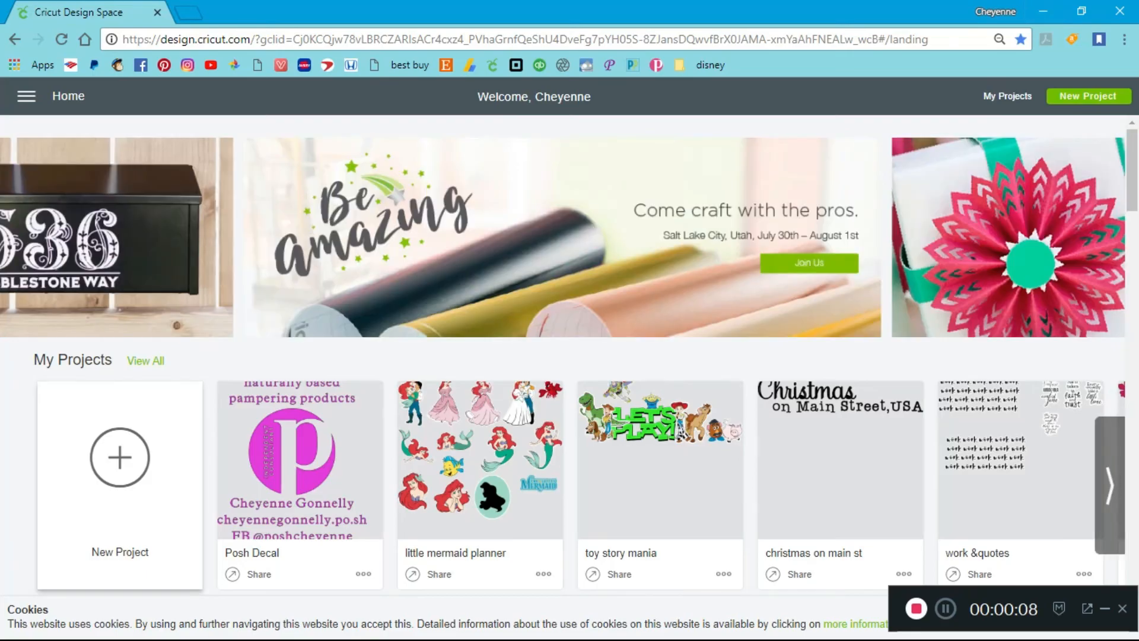
click(120, 468)
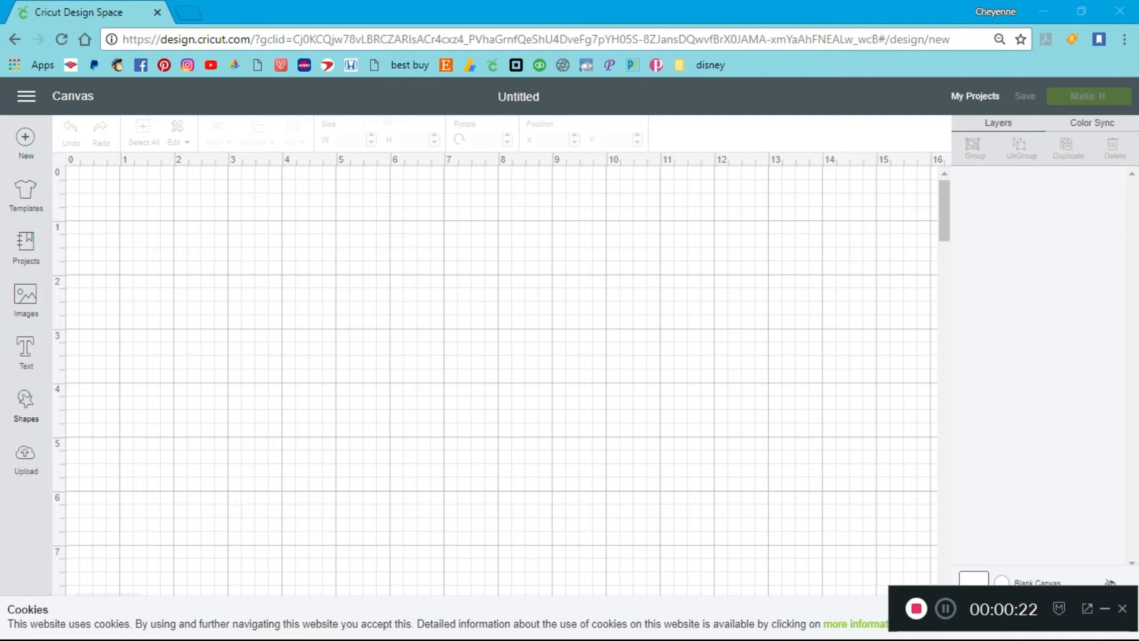
Upload the bordered pirate Mickey image g848.png from the disney folder of Downloads
click(25, 460)
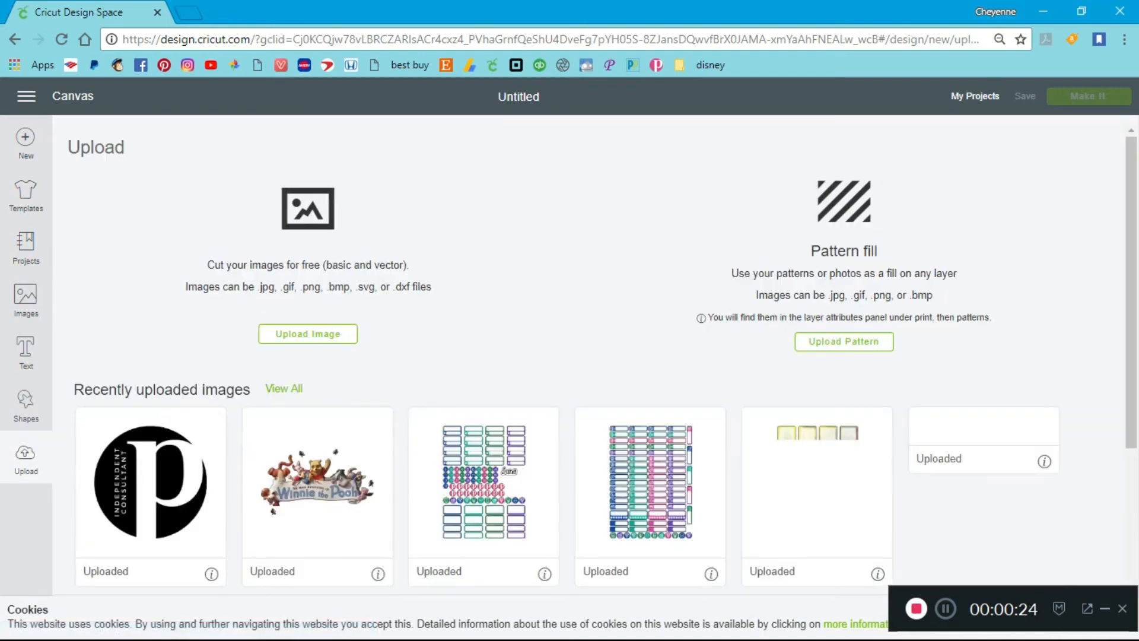
click(308, 333)
click(595, 360)
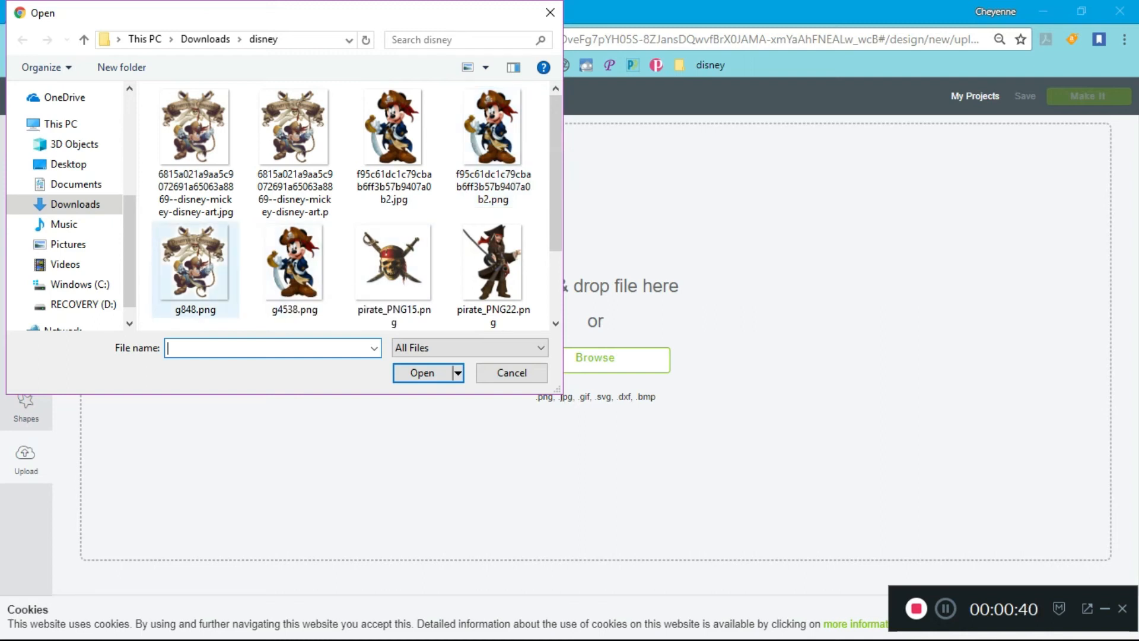
double_click(196, 264)
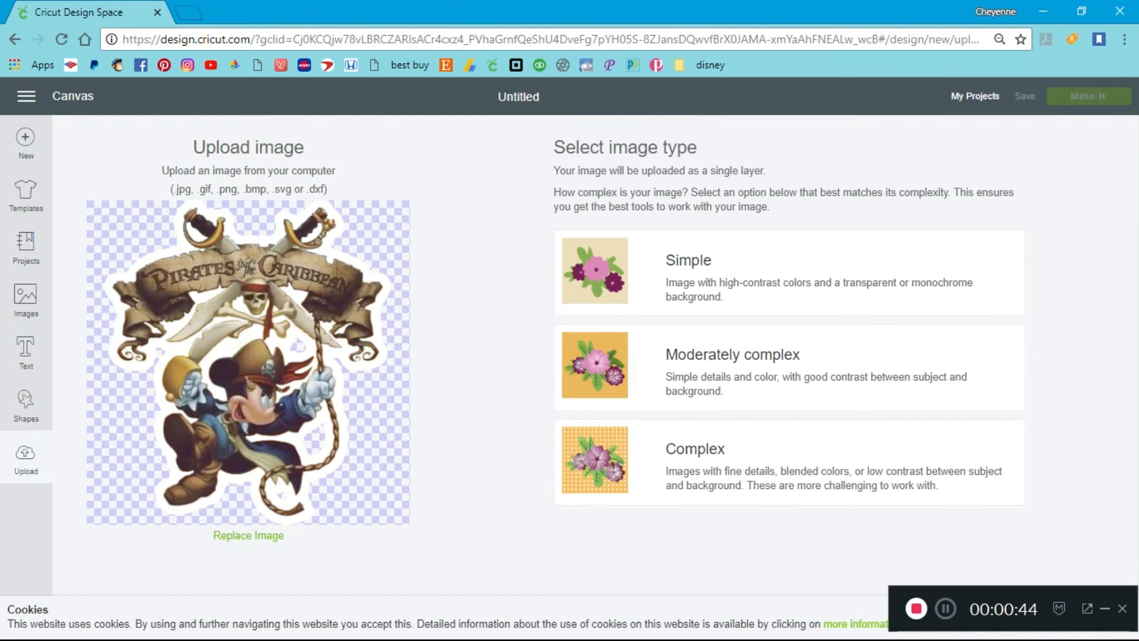
Set the uploaded image's type to Complex and continue past the Select & erase stage without erasing anything
click(789, 462)
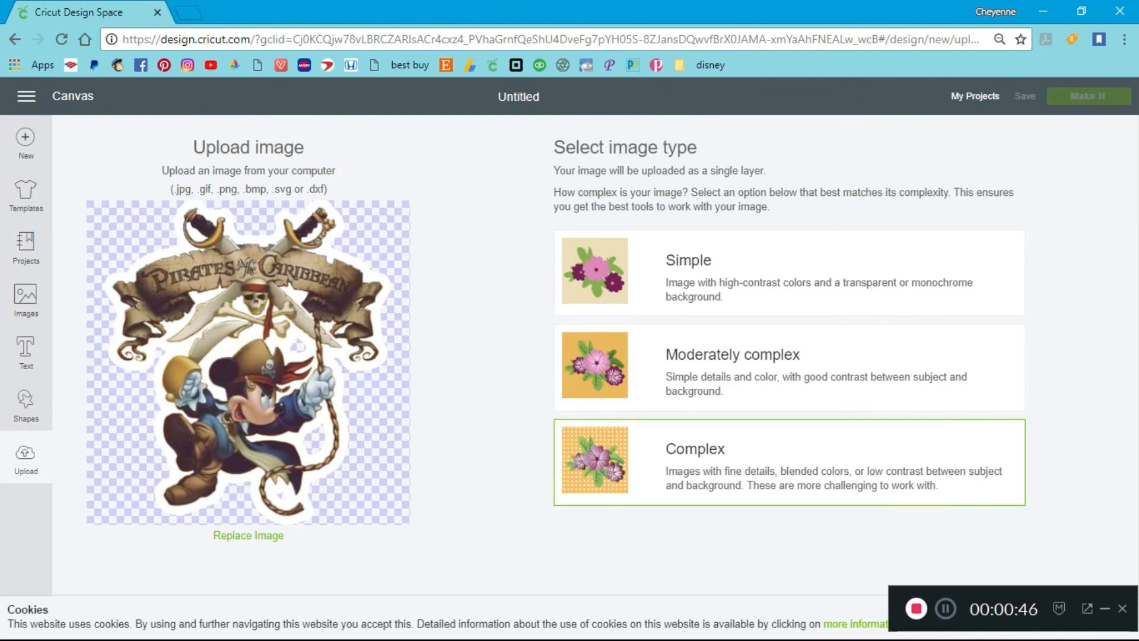
drag(1008, 599, 451, 591)
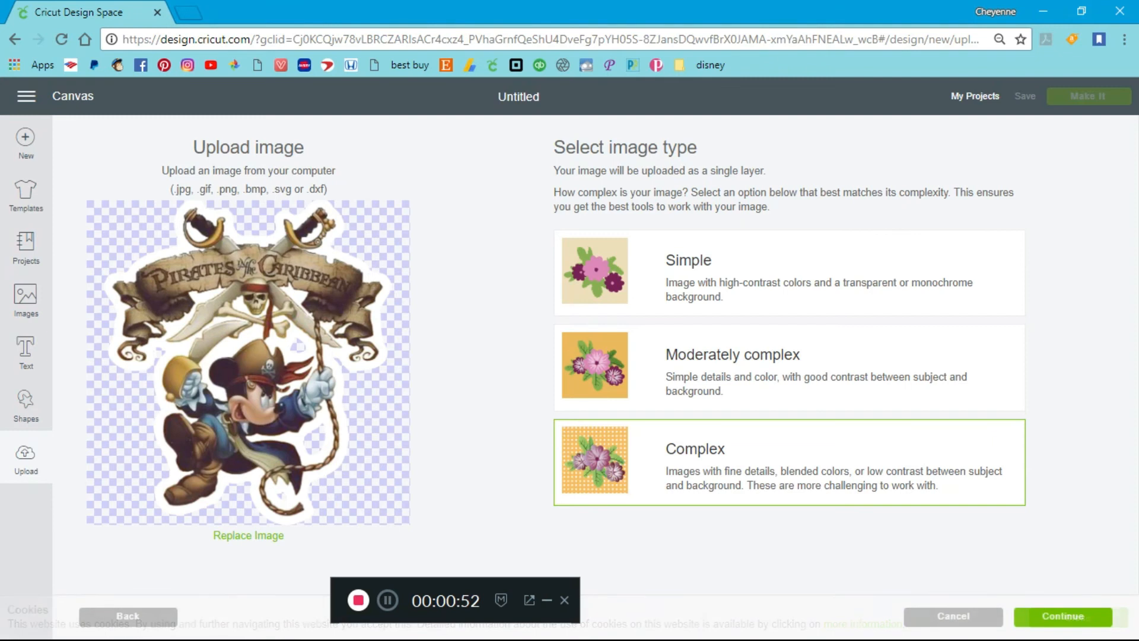
click(1063, 616)
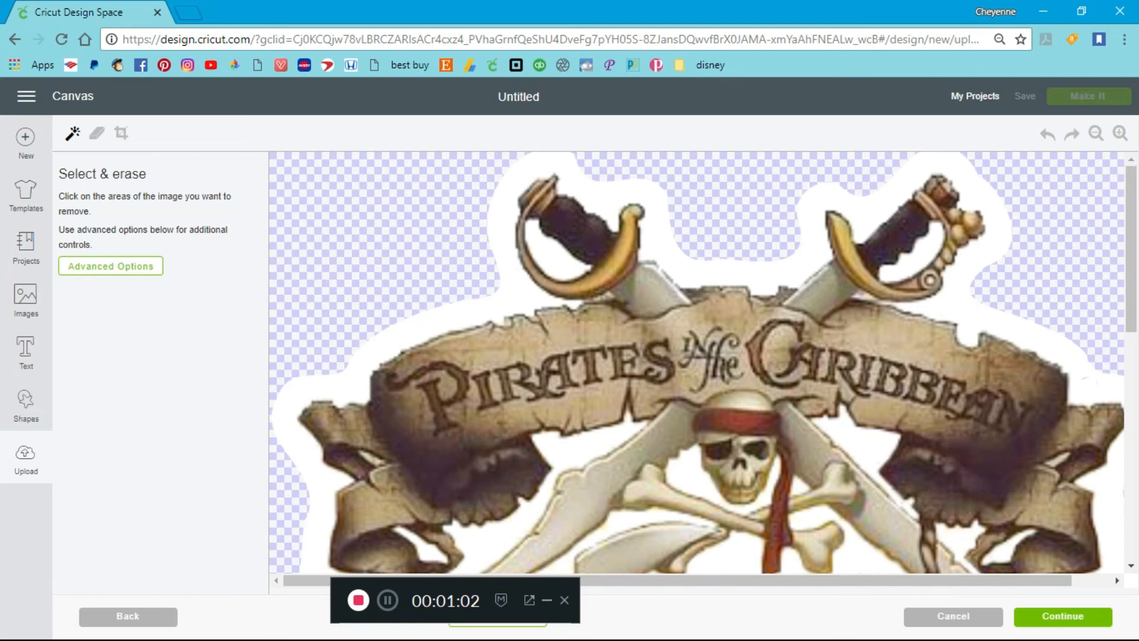
click(1062, 616)
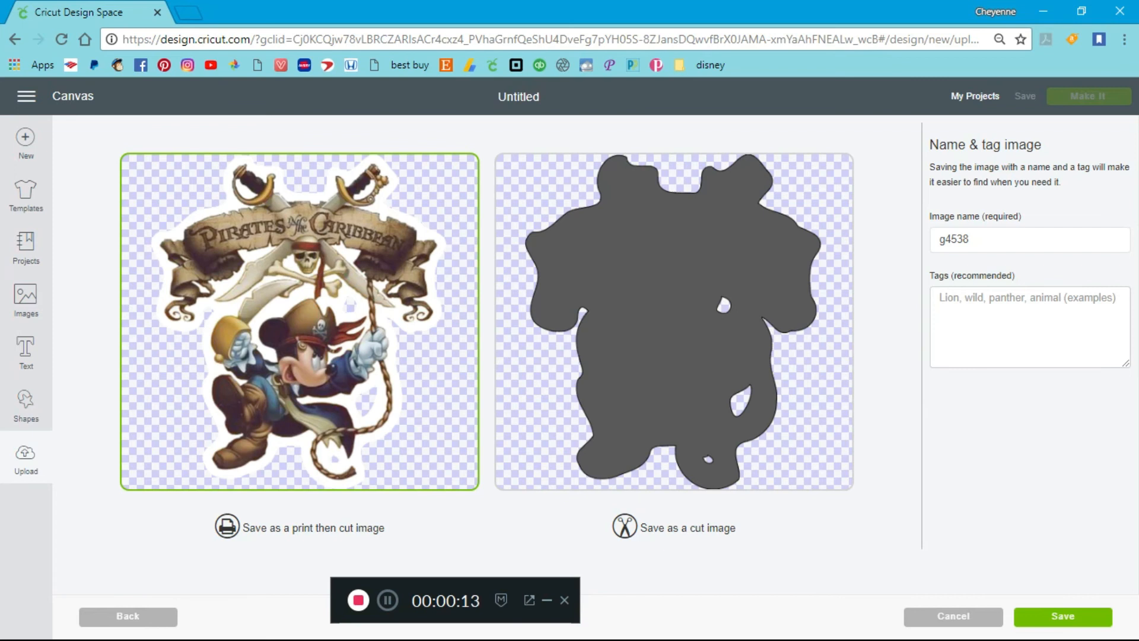
Name the uploaded image "poc mickey"
double_click(954, 239)
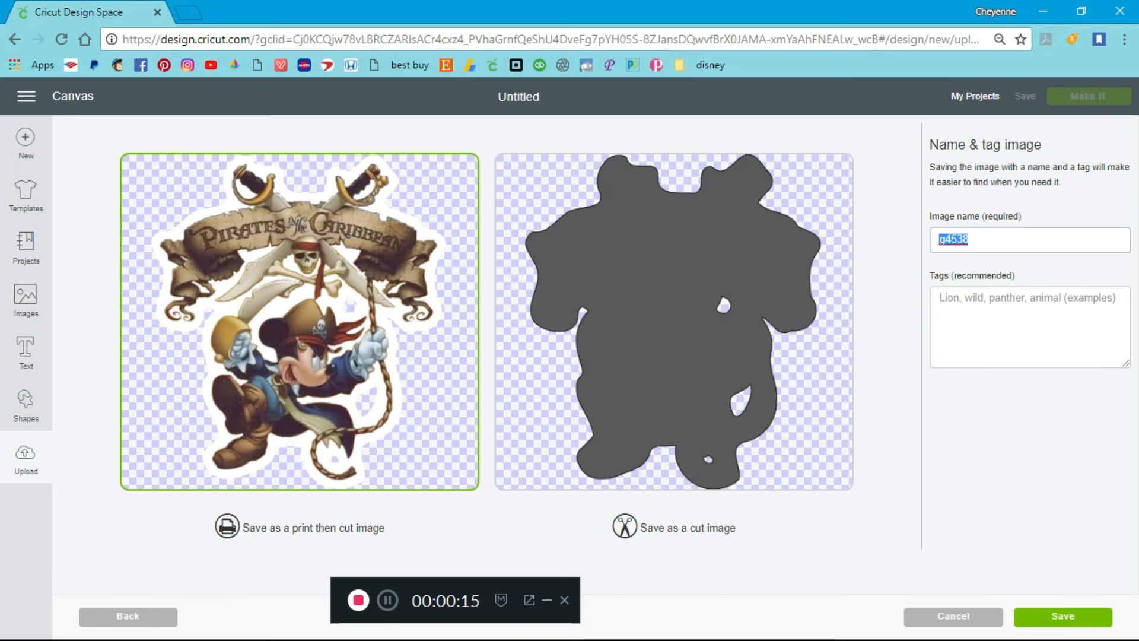
text(pirat)
text(e)
key(BackSpace)
key(BackSpace)
key(BackSpace)
text(oc mickey)
Tag the image "mickey, disney, pirate" and save it as a print then cut image
key(Tab)
text(mickey)
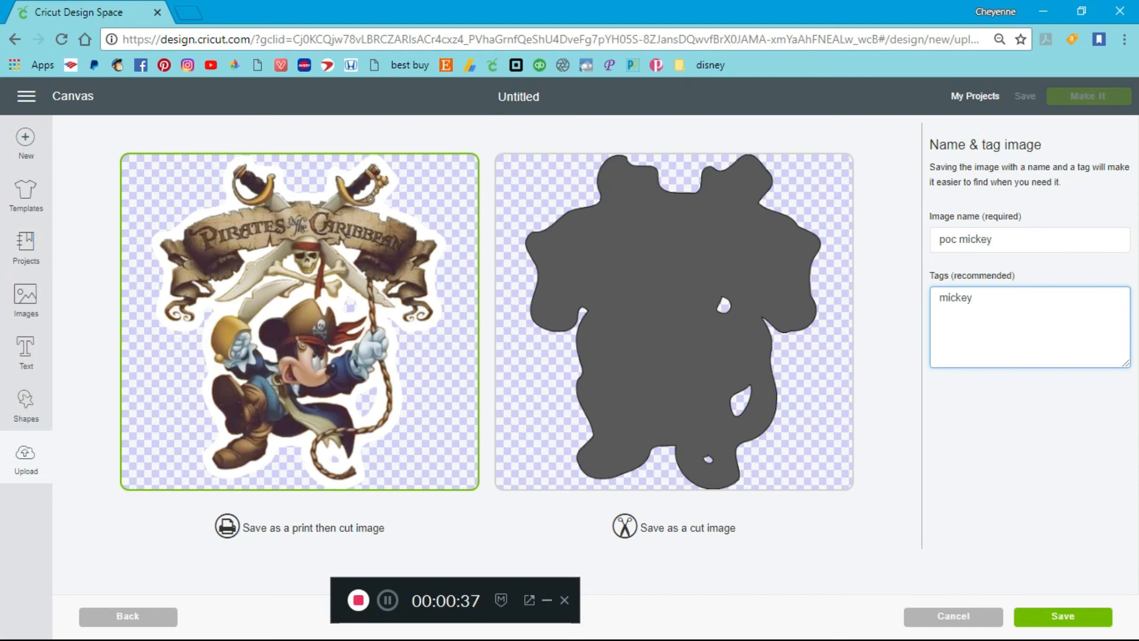
text(, disnw)
key(BackSpace)
text(ey, piate)
key(BackSpace)
key(BackSpace)
key(BackSpace)
text(rate)
click(1063, 616)
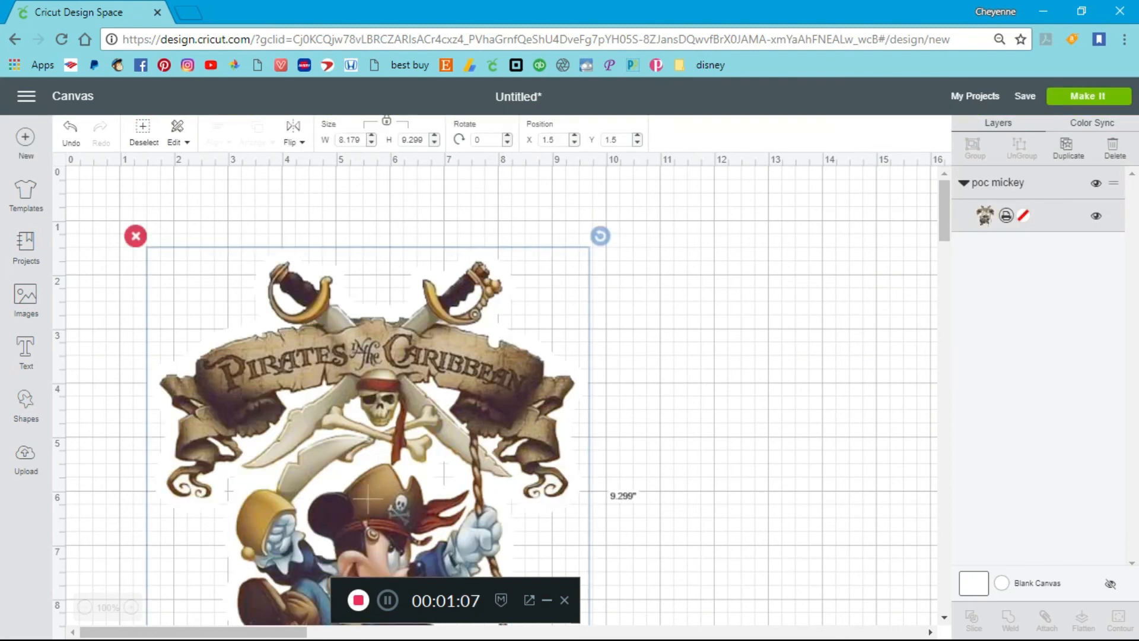
Move the pirate Mickey image to X 0.444, Y 0.028 near the canvas origin and try to send it to the mat
drag(369, 498, 310, 419)
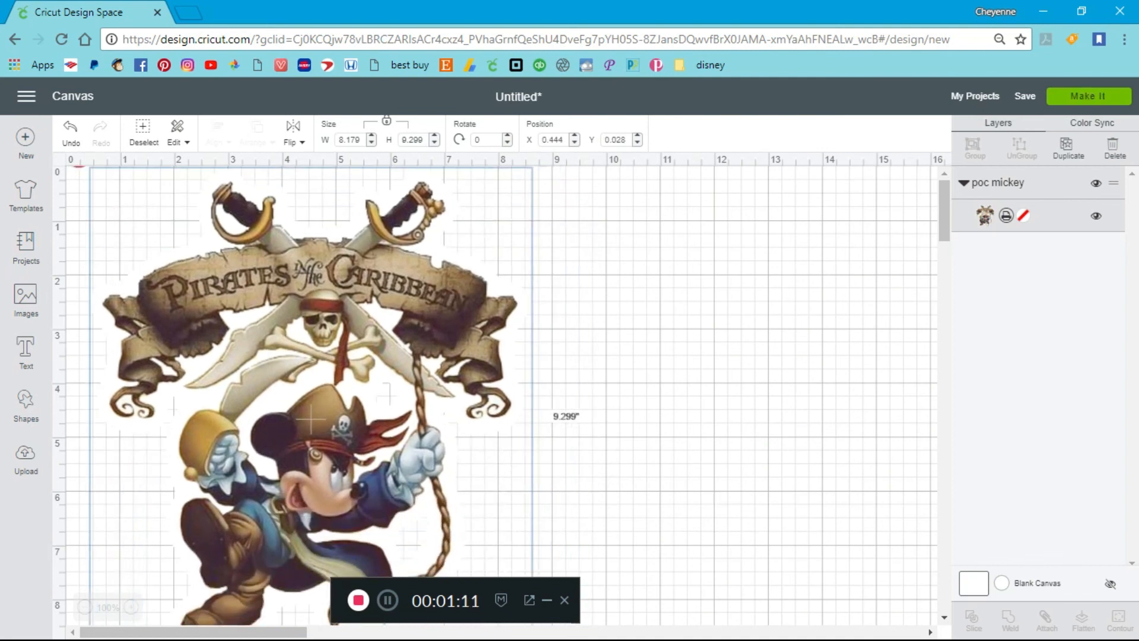
click(1088, 95)
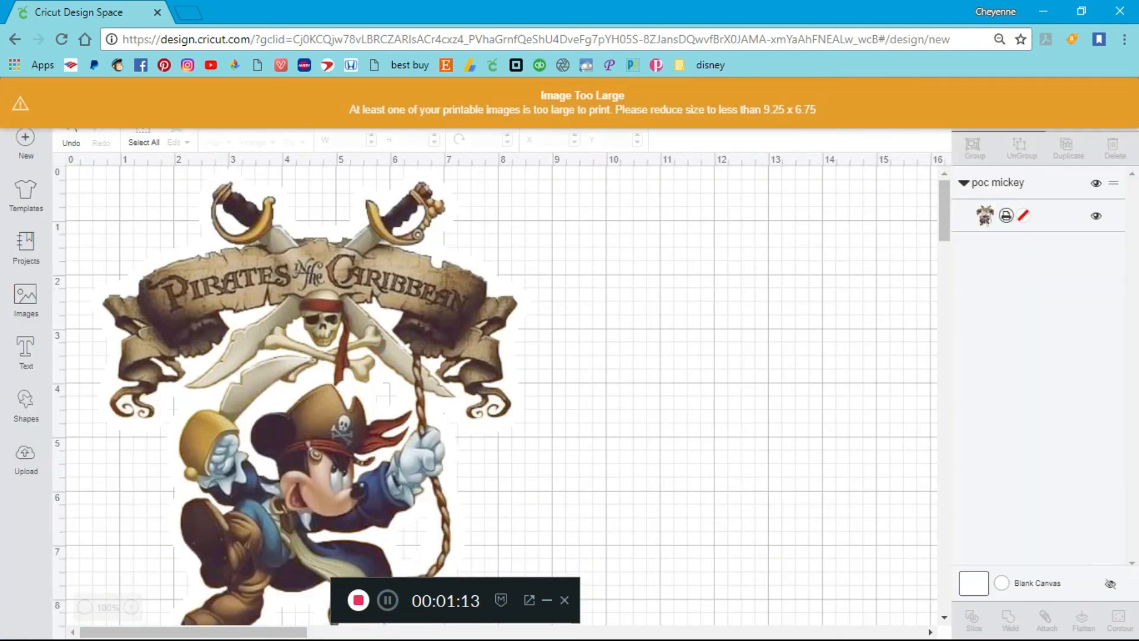
Reduce the pirate Mickey image's height to 8.3 inches with its proportions locked
click(310, 420)
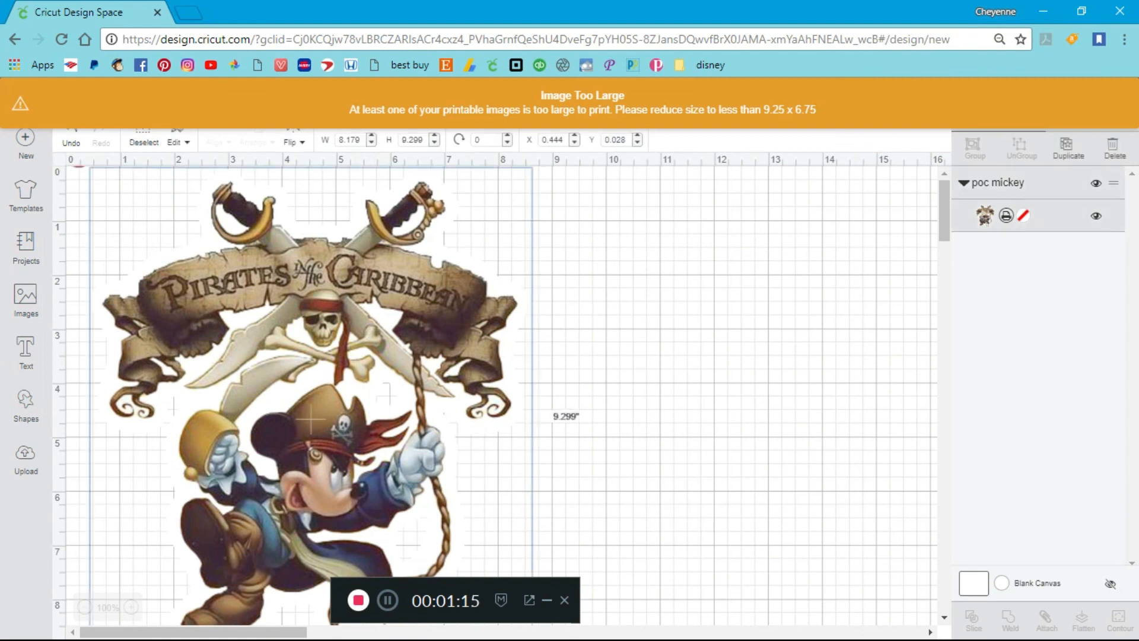
drag(423, 140, 409, 140)
text(2)
key(Down)
key(Down)
key(Down)
key(Down)
key(Down)
key(Down)
key(Down)
key(Down)
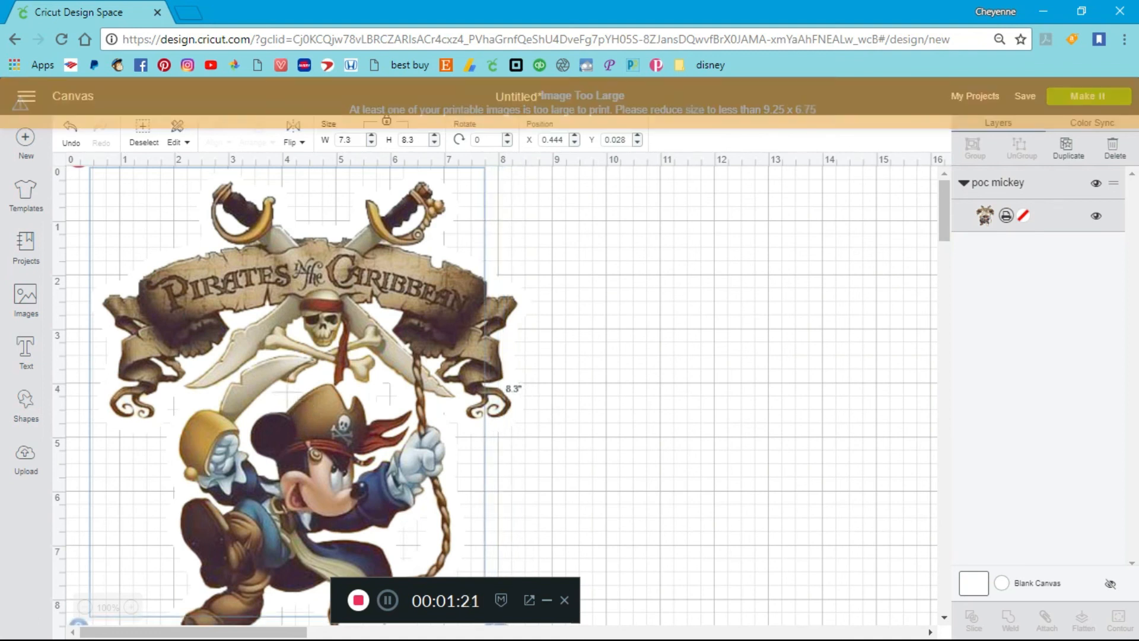
key(Down)
Set the pirate Mickey image's width to 6.75 inches and send the project to the mat preview with Make It
double_click(346, 140)
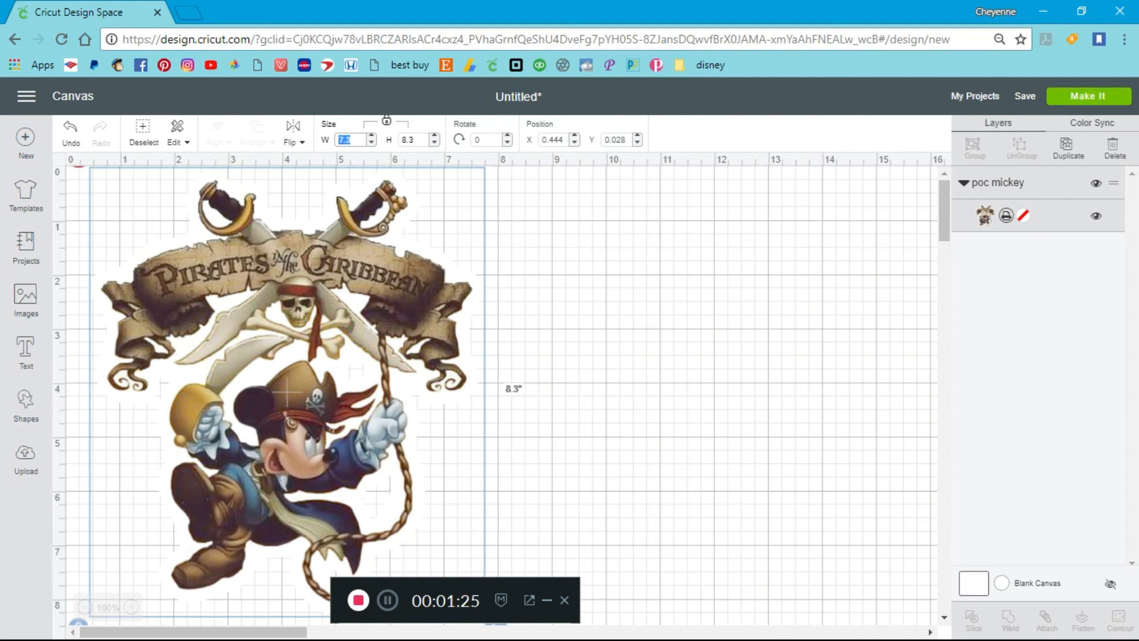
text(6.75)
key(Return)
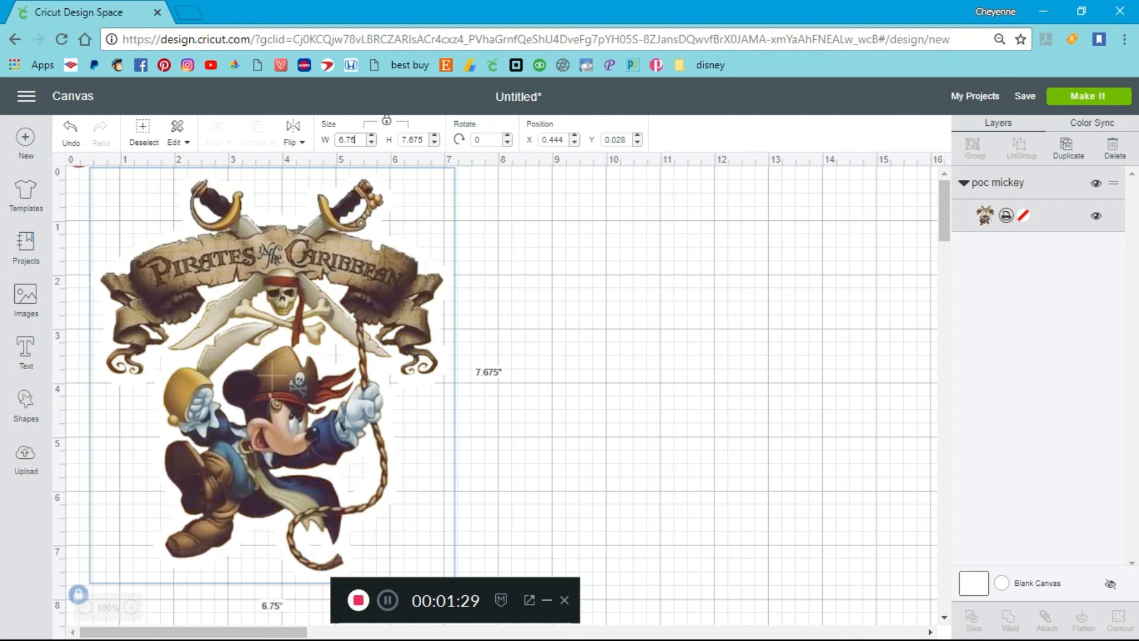
click(1088, 95)
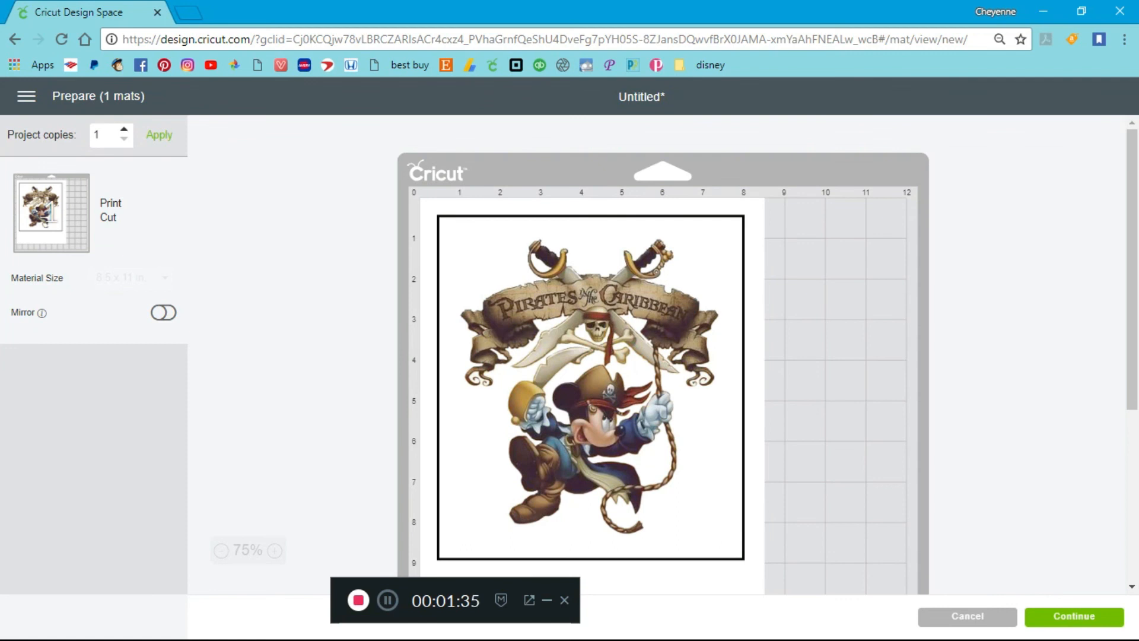
mouse_move(1132, 269)
mouse_down()
mouse_move(1132, 416)
mouse_move(1132, 269)
mouse_up()
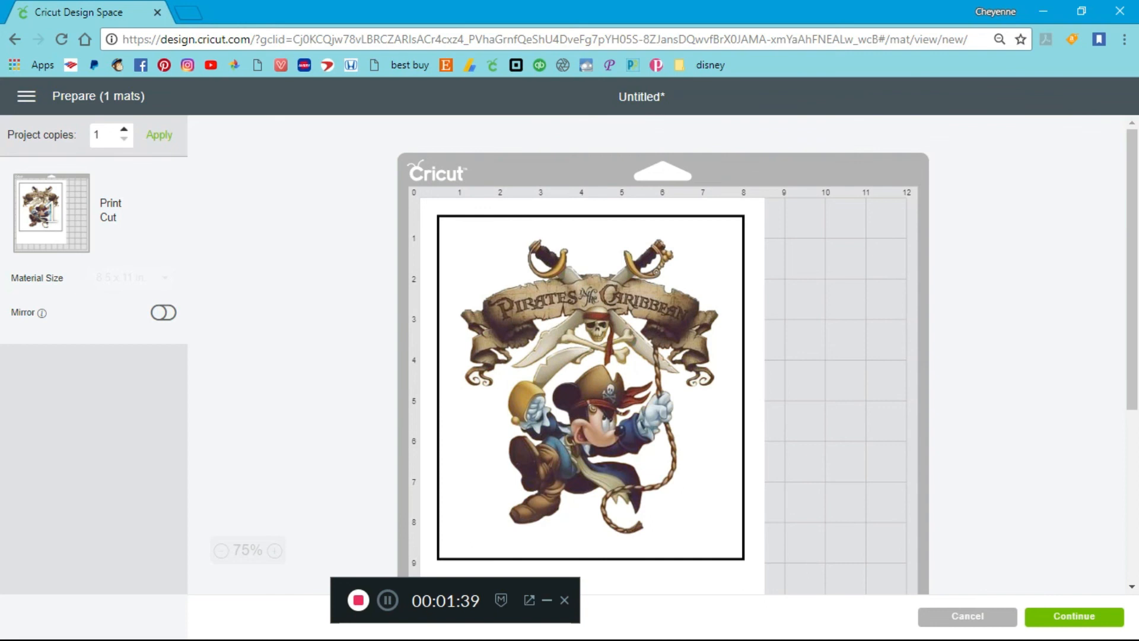